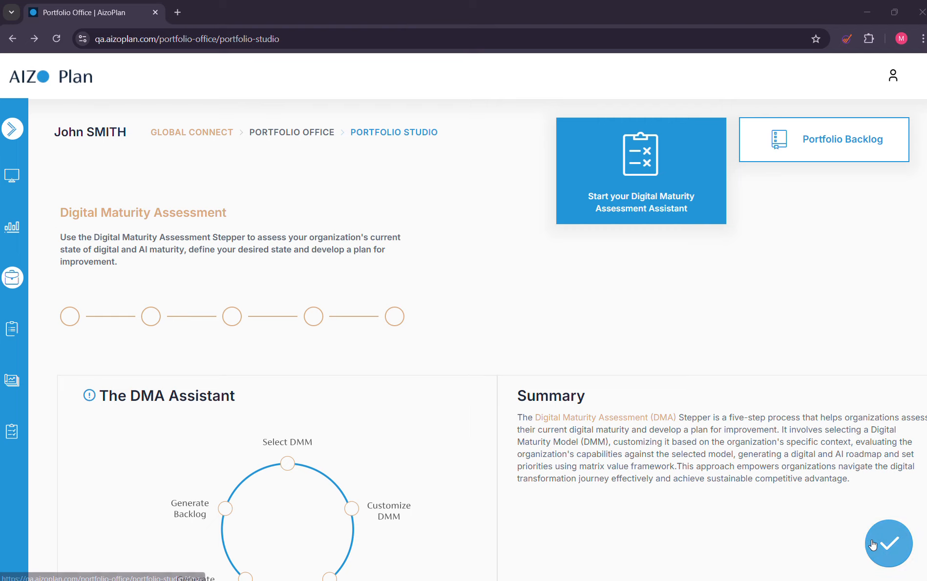
Start the Digital Maturity Assessment assistant from the Portfolio Studio.
left_click(526, 285)
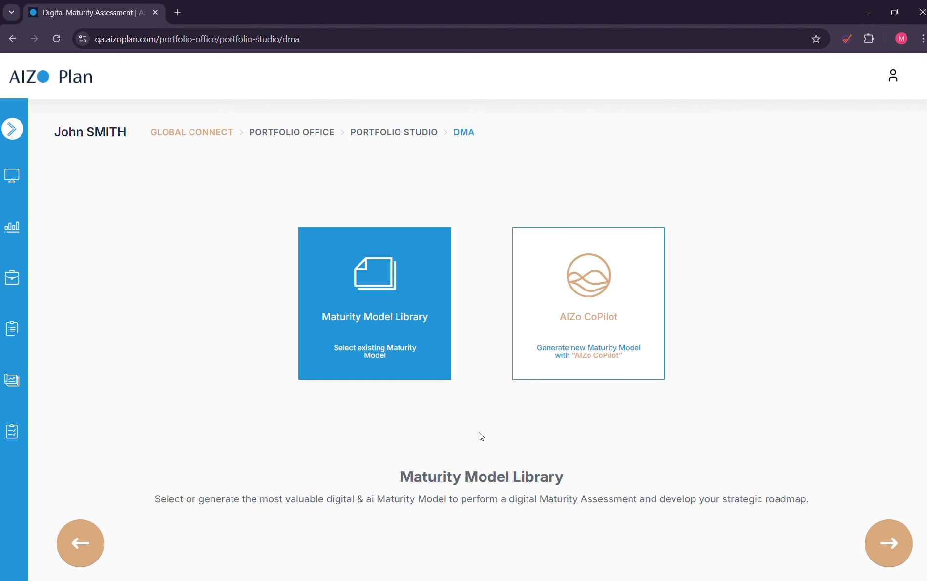
Go through the AIZo CoPilot generator with English and Telecommunications up to the topic choice, and return to the DMA start page.
left_click(533, 307)
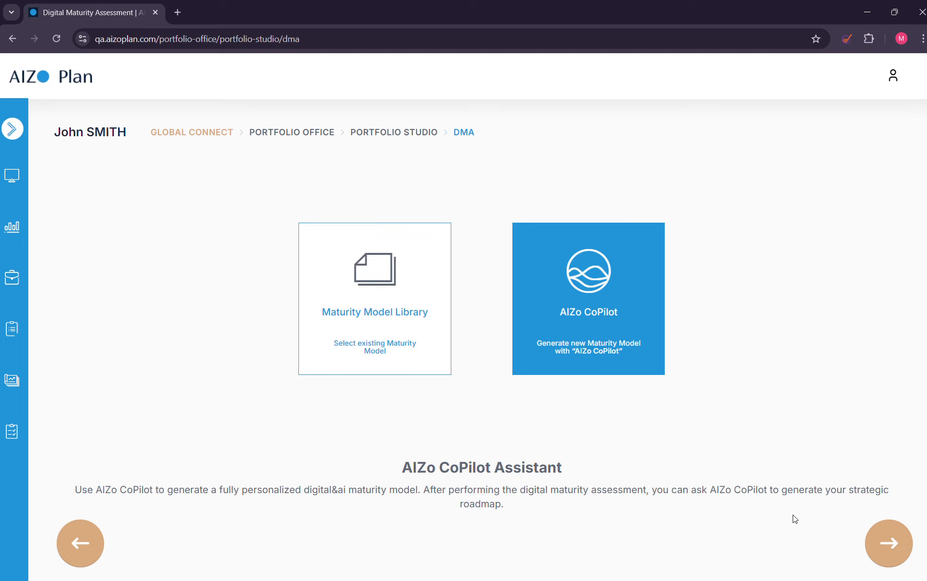
left_click(867, 547)
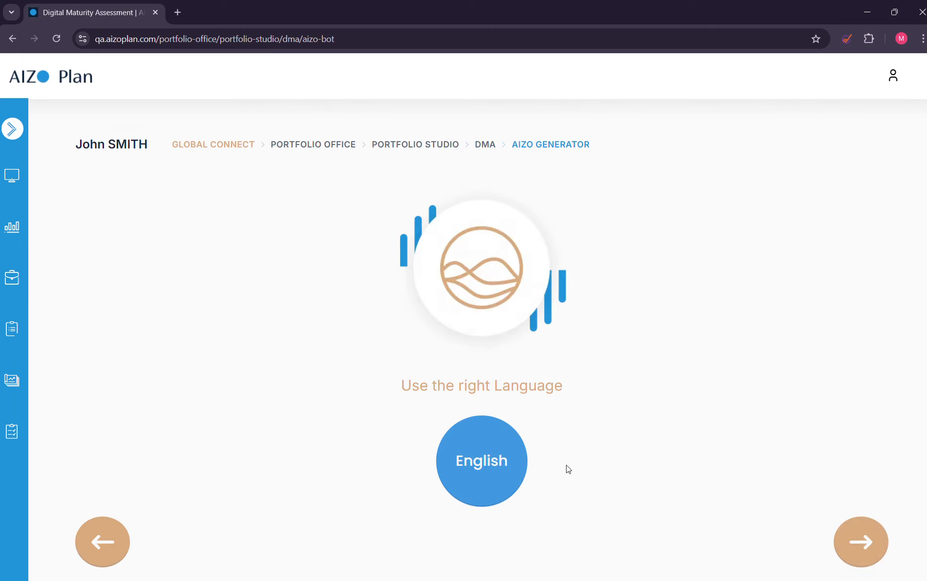
left_click(862, 548)
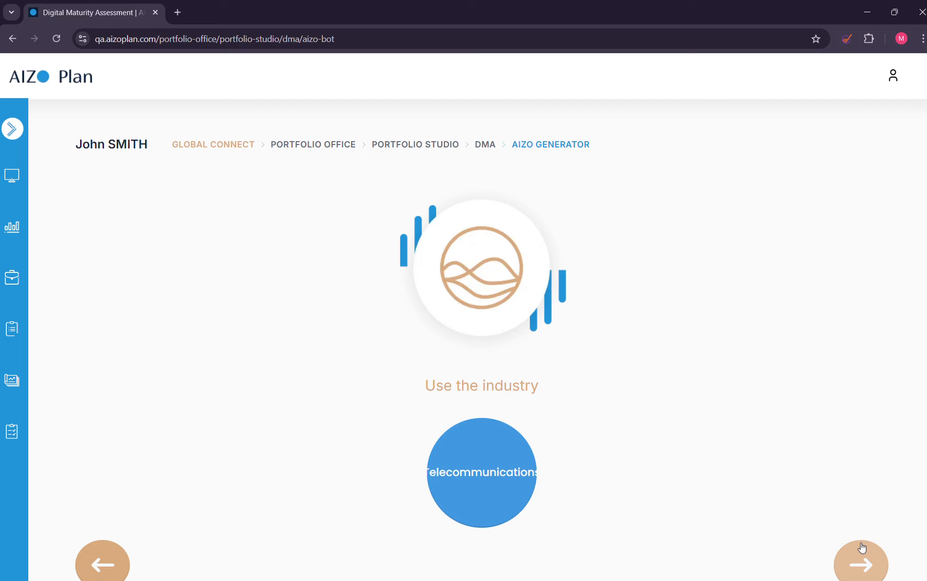
left_click(862, 548)
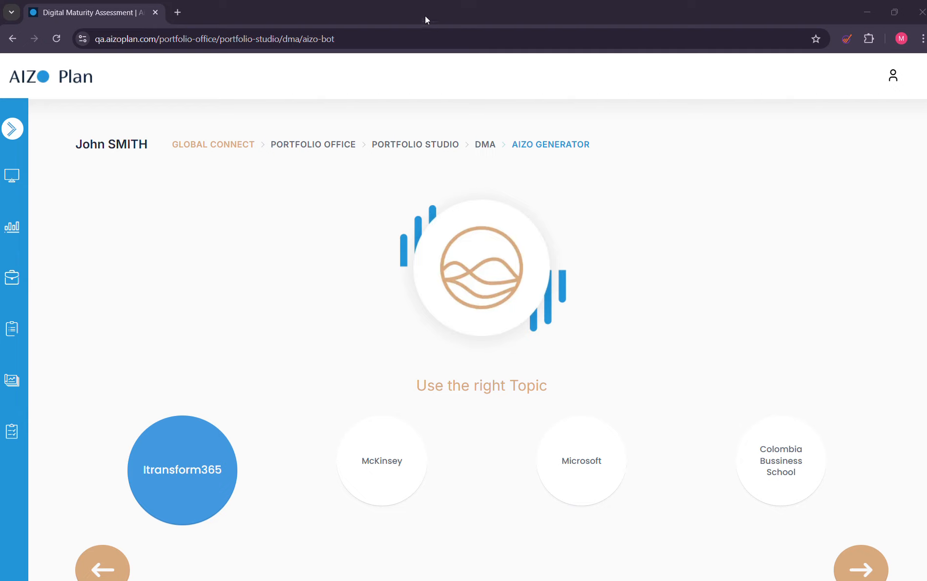
left_click(484, 145)
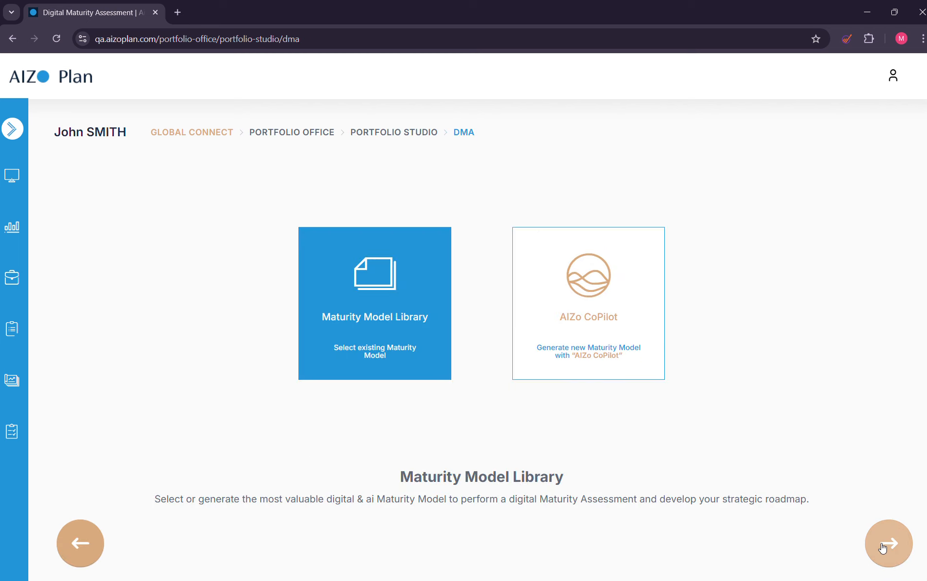
Open the Maturity Model Library and continue with the Telecommunications iTransform365 Framework model dated 31 Jul 2024.
left_click(884, 543)
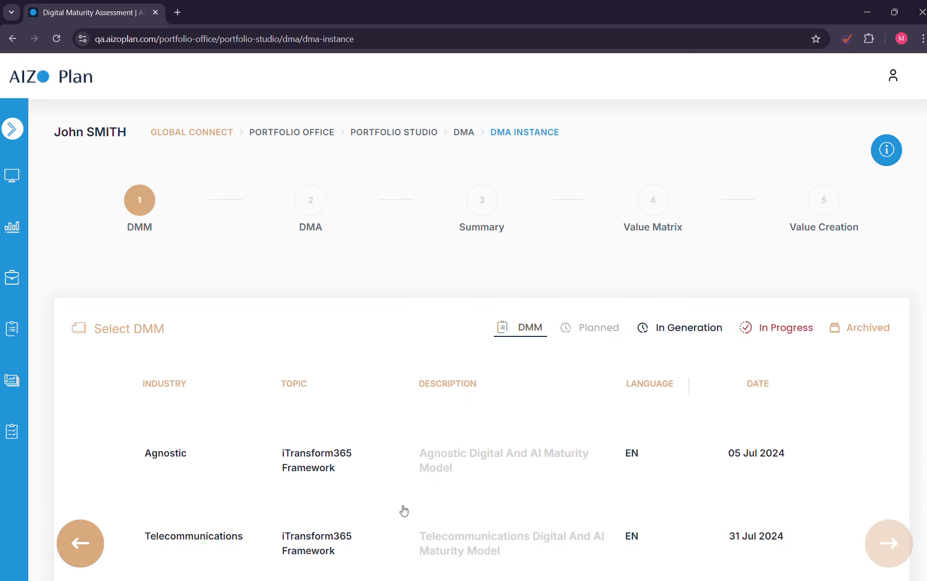
scroll(379, 486, "down", 2)
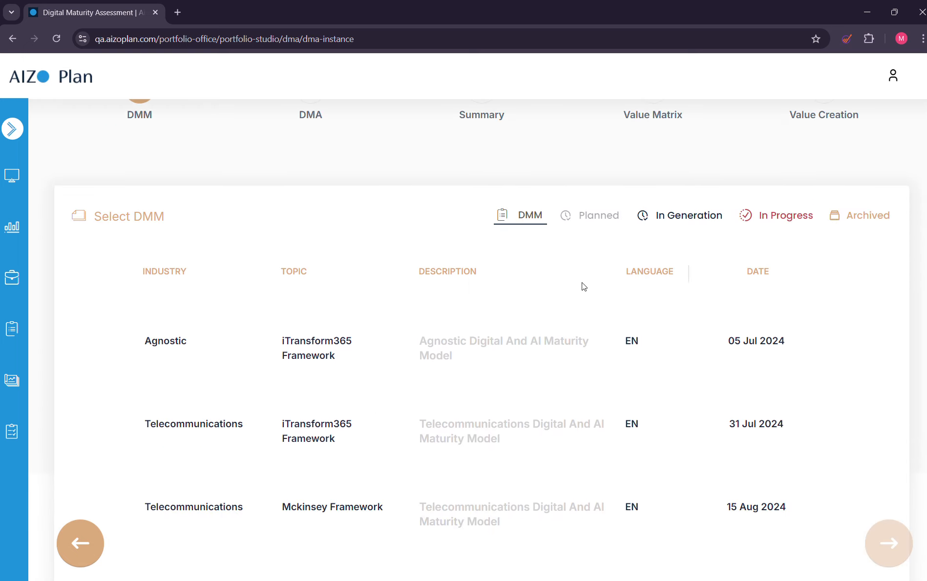
left_click(668, 216)
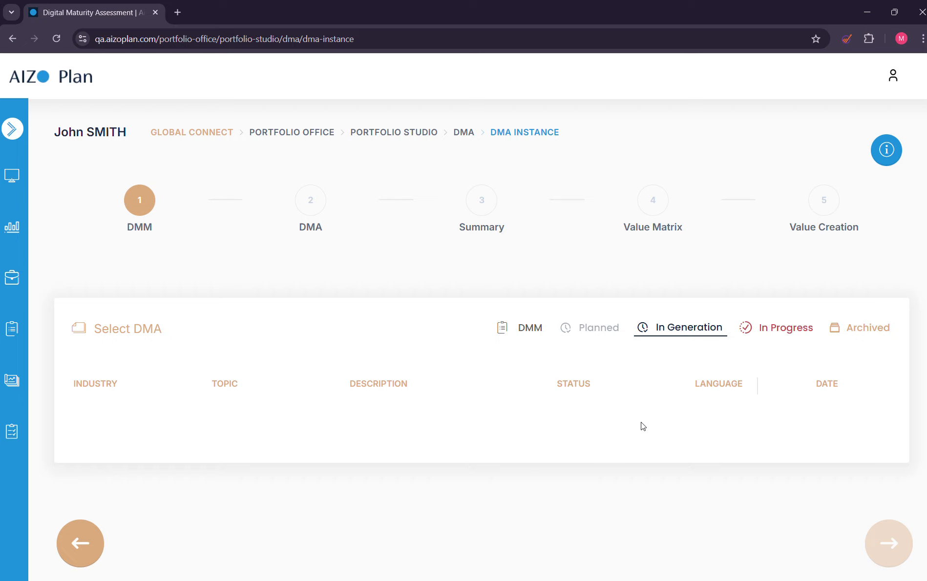
left_click(532, 327)
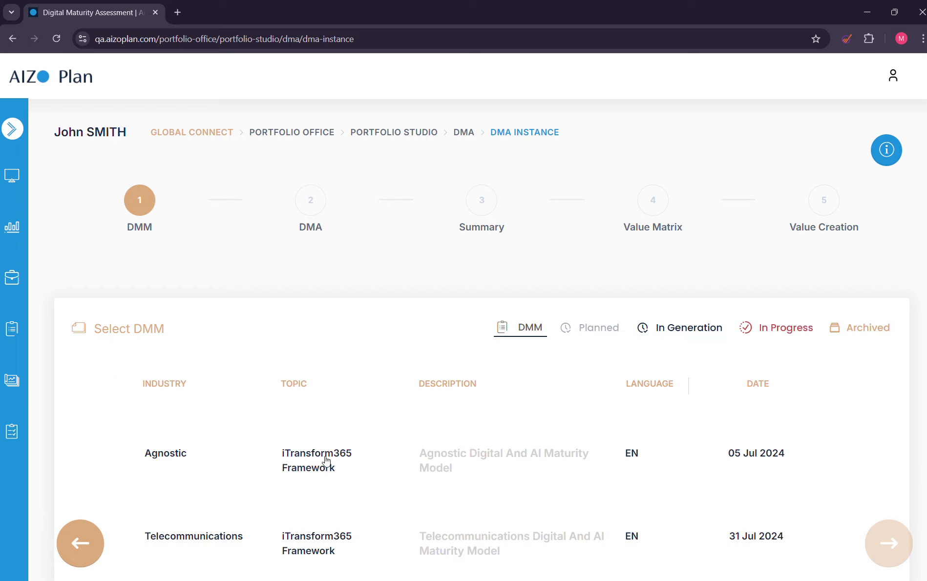
scroll(323, 458, "down", 5)
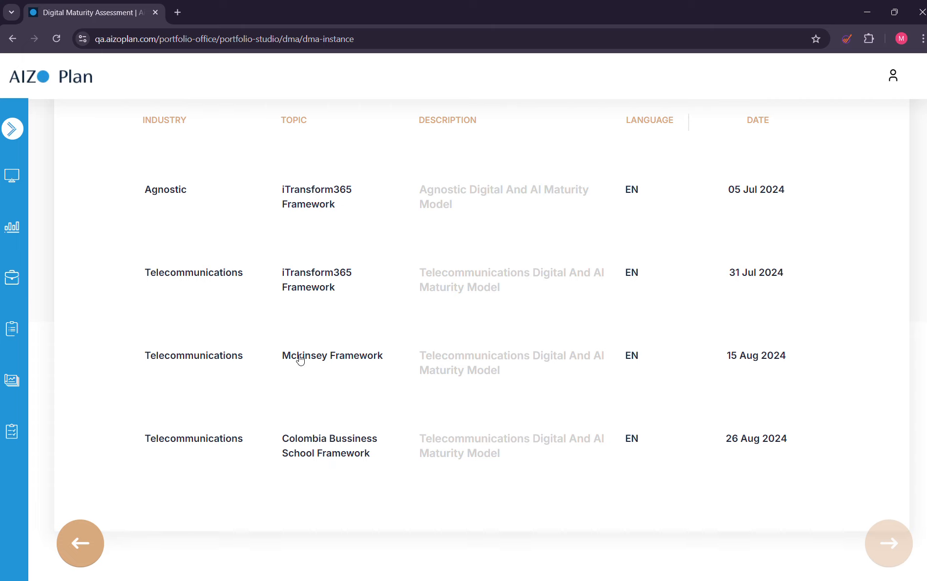
left_click(215, 283)
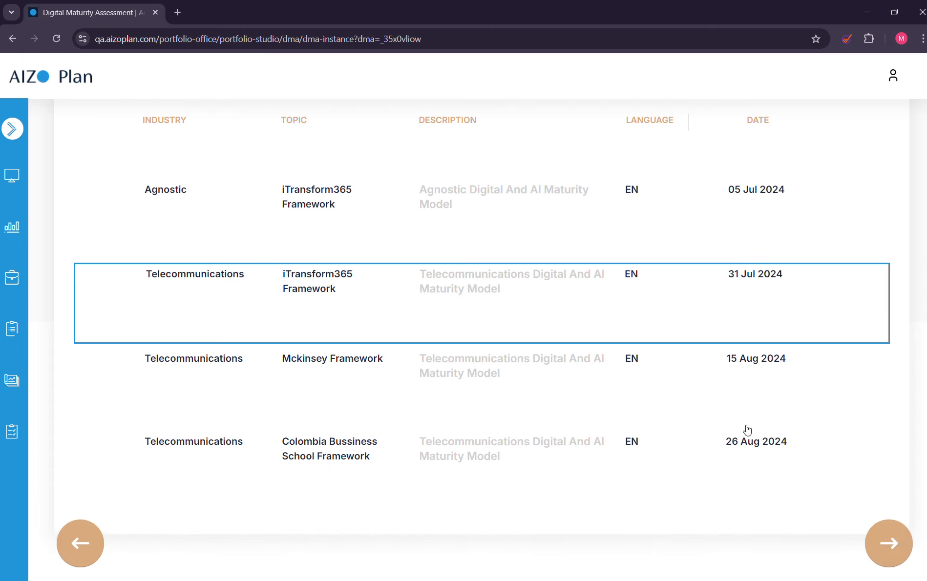
left_click(901, 536)
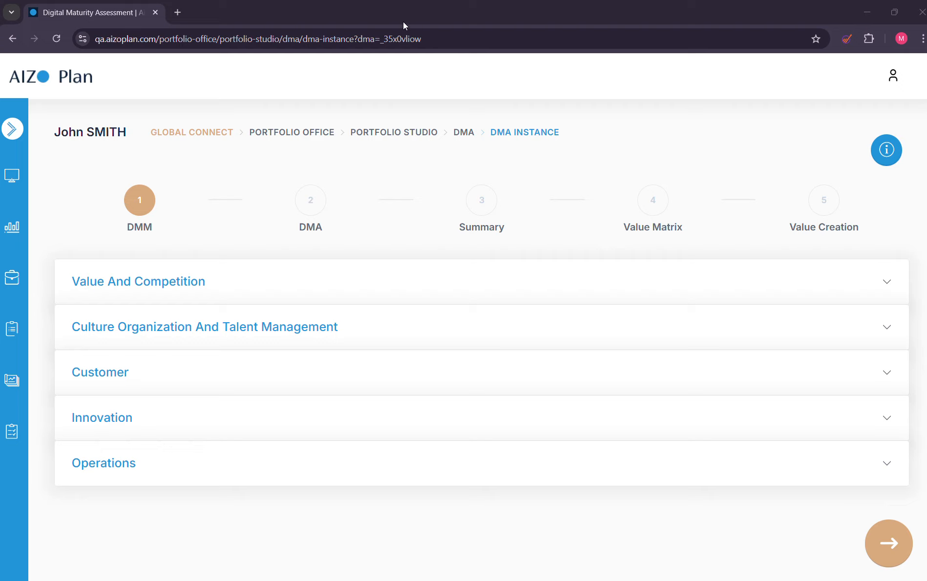
Show the Competitive Value Train questions under Value And Competition and view the forms for editing and adding a question.
left_click(138, 297)
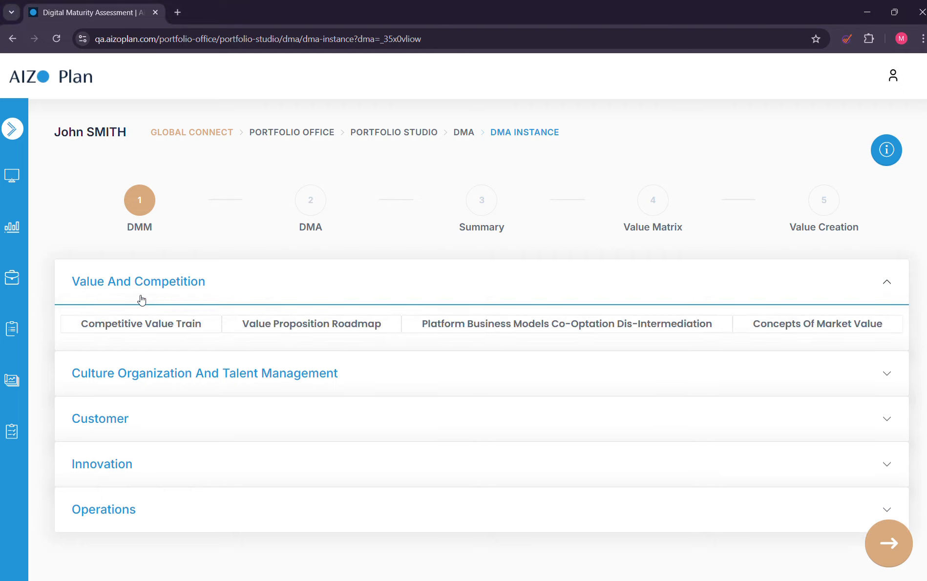
left_click(195, 327)
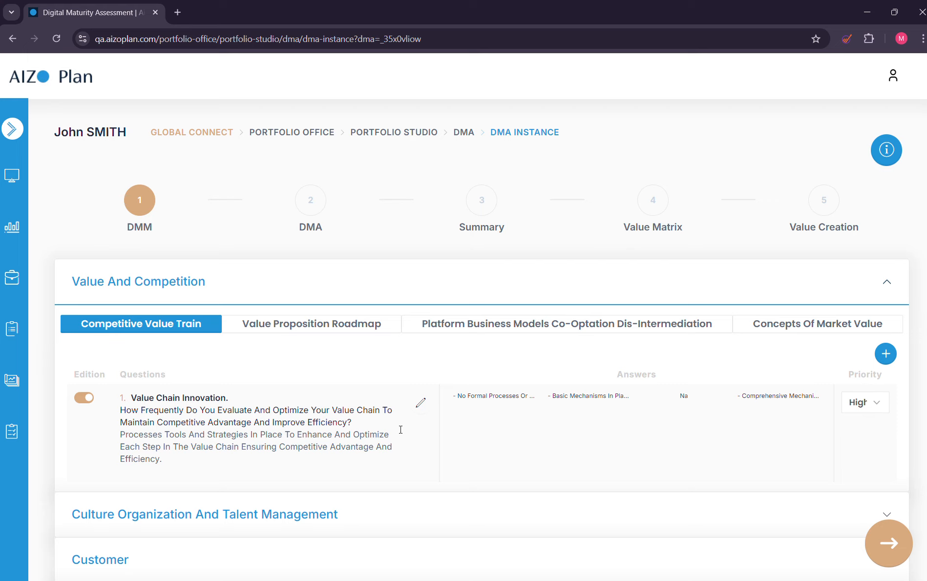
left_click(422, 406)
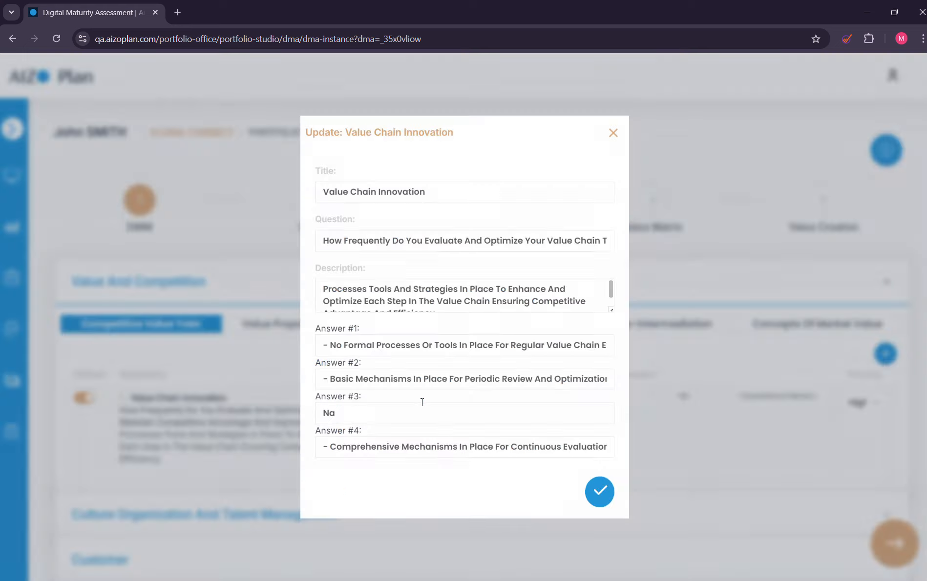
left_click(702, 431)
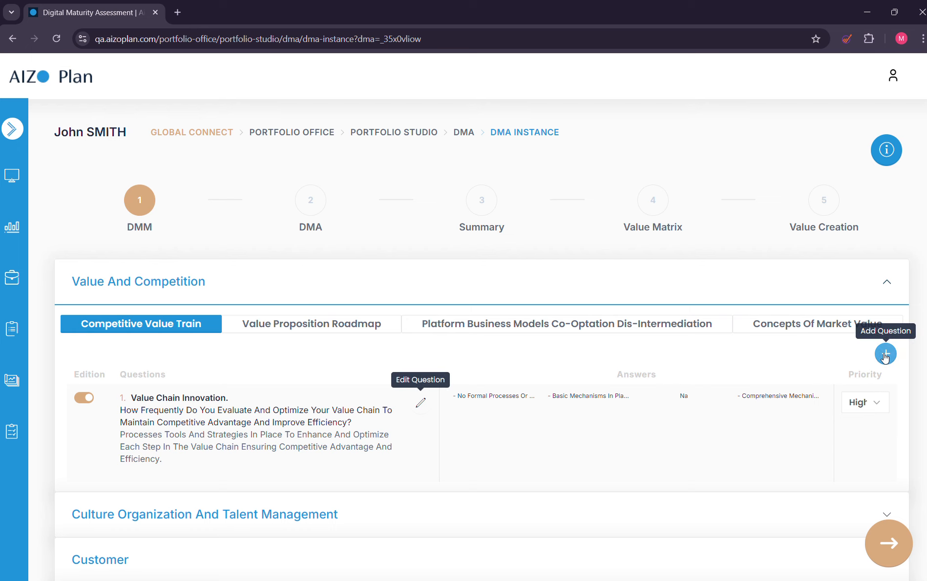
left_click(885, 354)
left_click(750, 358)
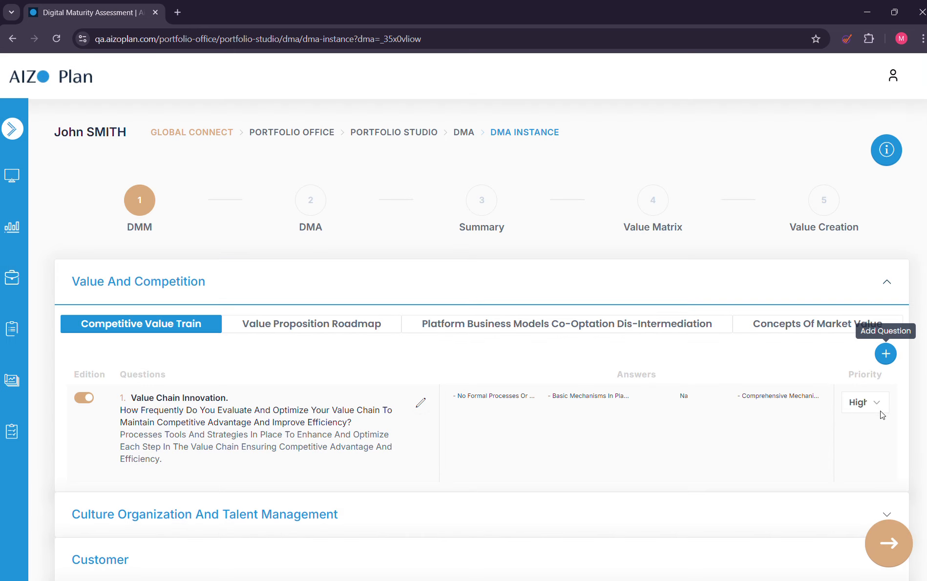
View the priority options of the Value Chain Innovation question and try its Edition switch, leaving it enabled.
left_click(868, 405)
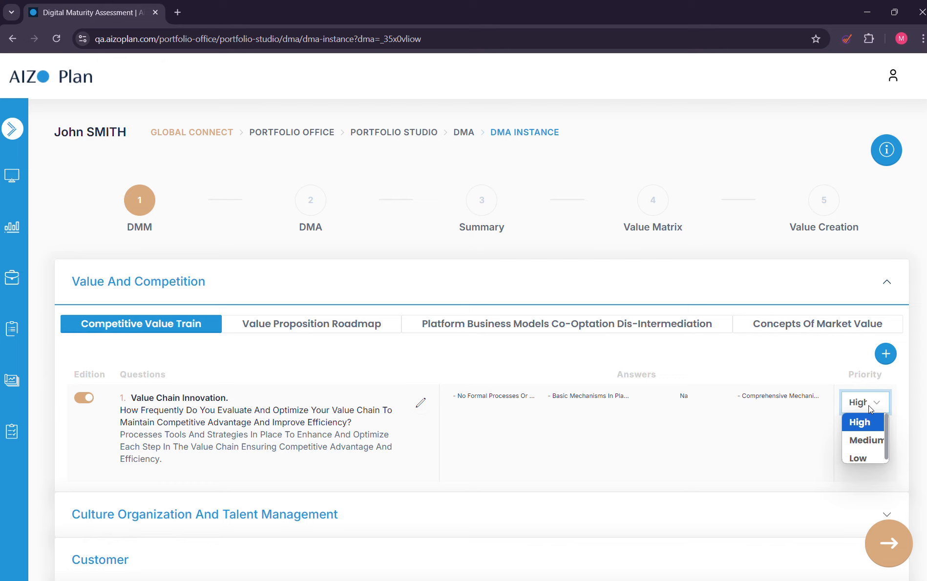
left_click(84, 401)
left_click(83, 400)
left_click(83, 400)
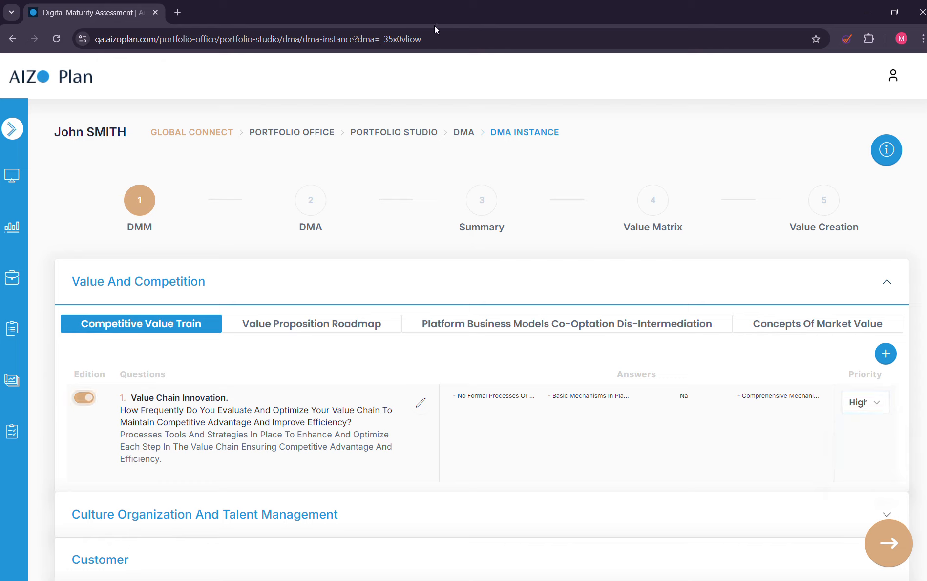
left_click(409, 20)
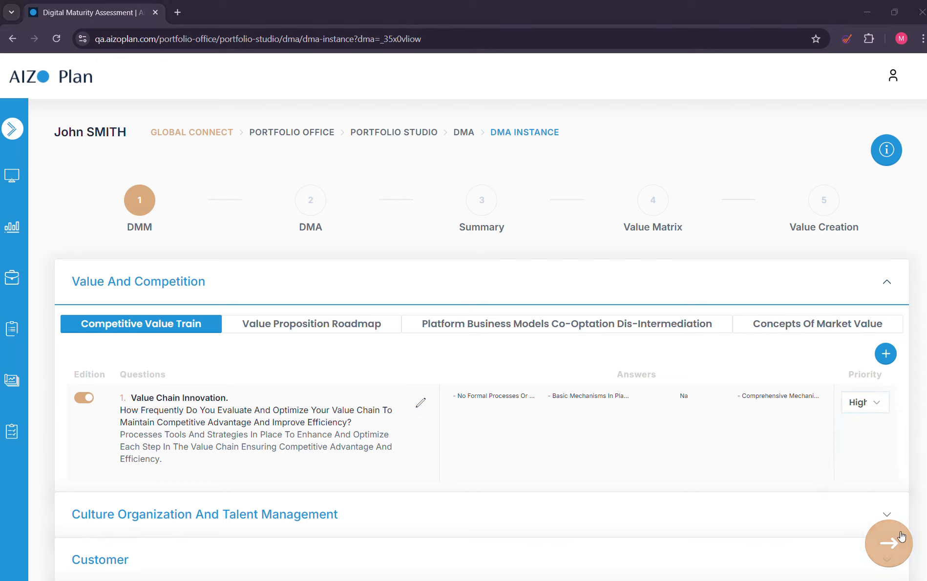
Advance to the state assessment and rate Digital Recruiting under Digital Talent Management And Development with actual state 1 and desired state 3.
left_click(877, 538)
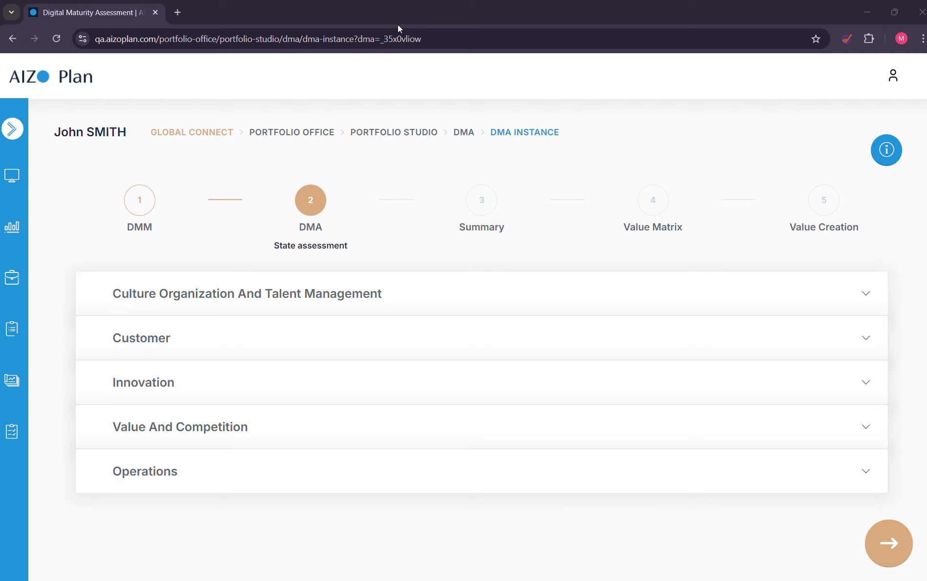
left_click(228, 296)
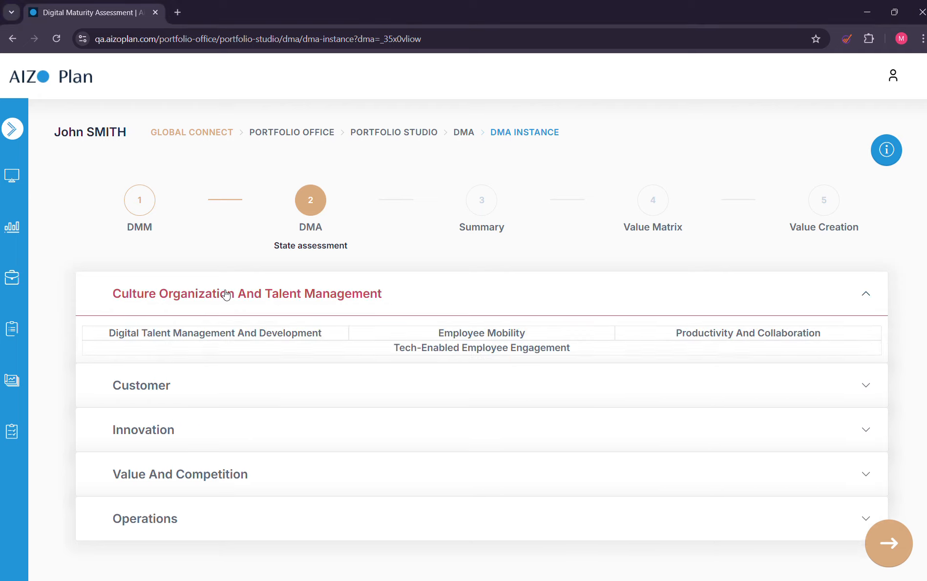
left_click(259, 341)
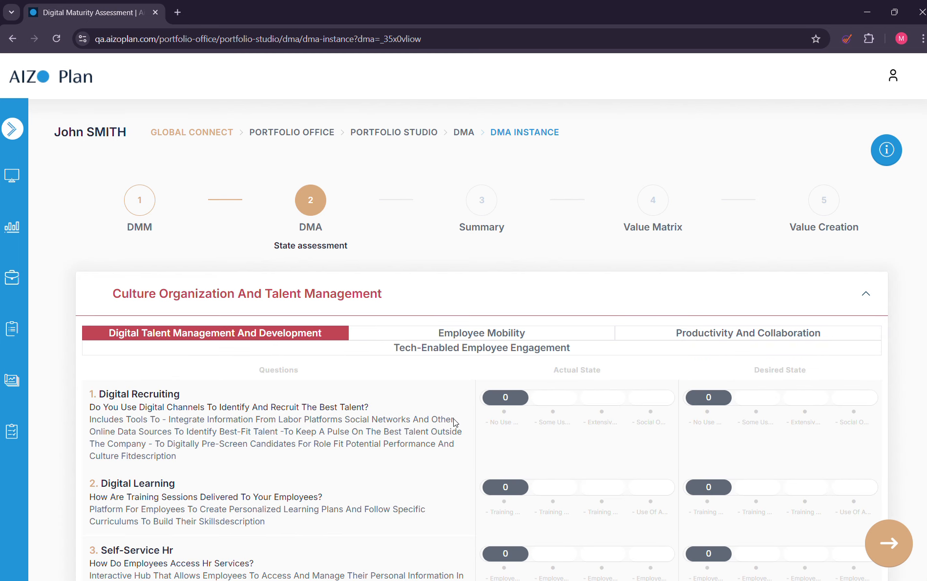
scroll(554, 369, "down", 1)
left_click(552, 347)
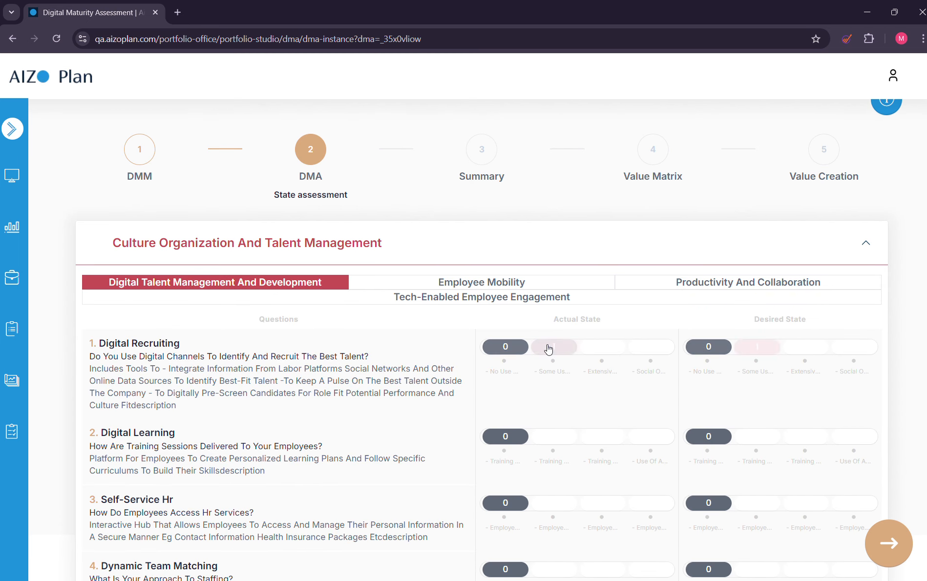
left_click(855, 347)
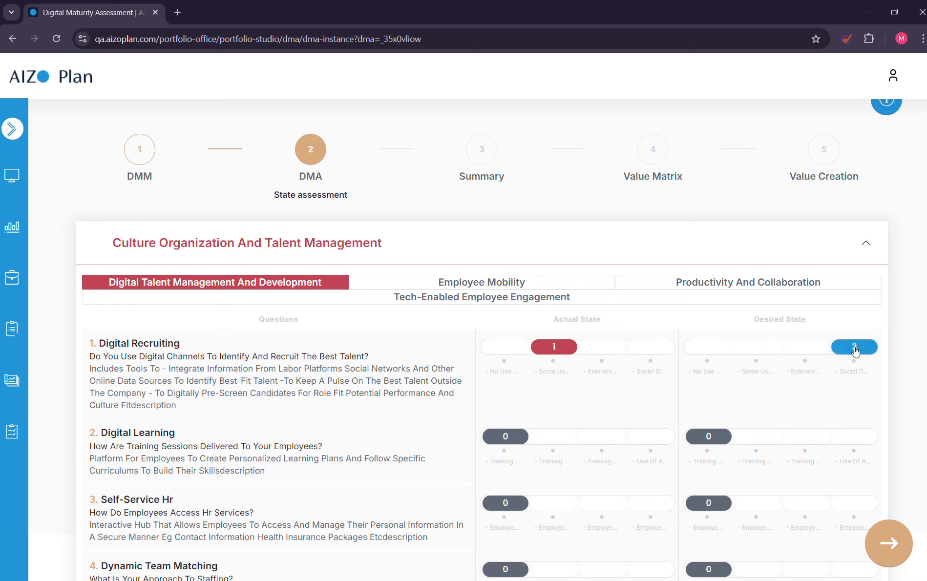
Set the actual state of Digital Learning to 2 and Self-Service Hr to 3, and rate Dynamic Team Matching actual 2, desired 3.
left_click(591, 441)
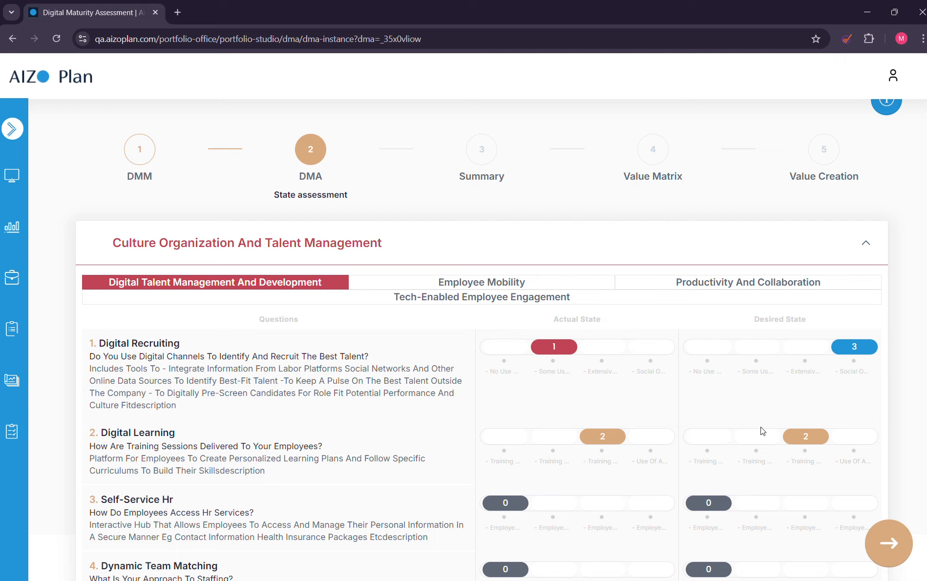
left_click(651, 508)
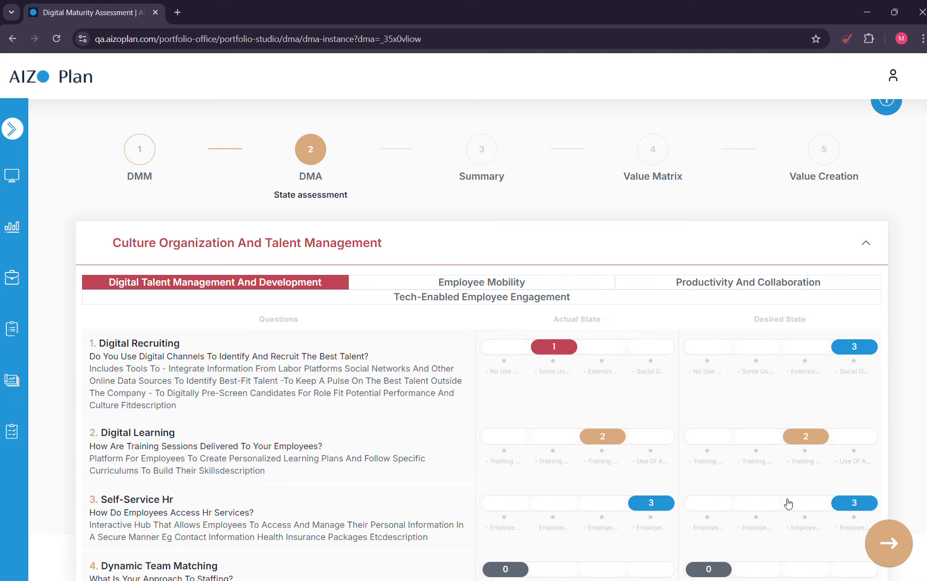
left_click(584, 571)
scroll(583, 547, "down", 2)
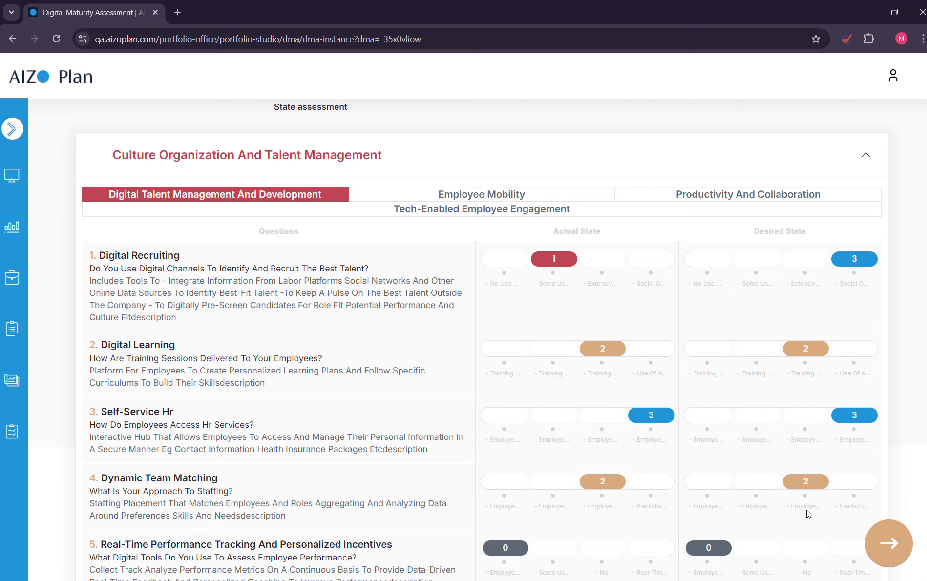
left_click(847, 476)
scroll(444, 195, "up", 3)
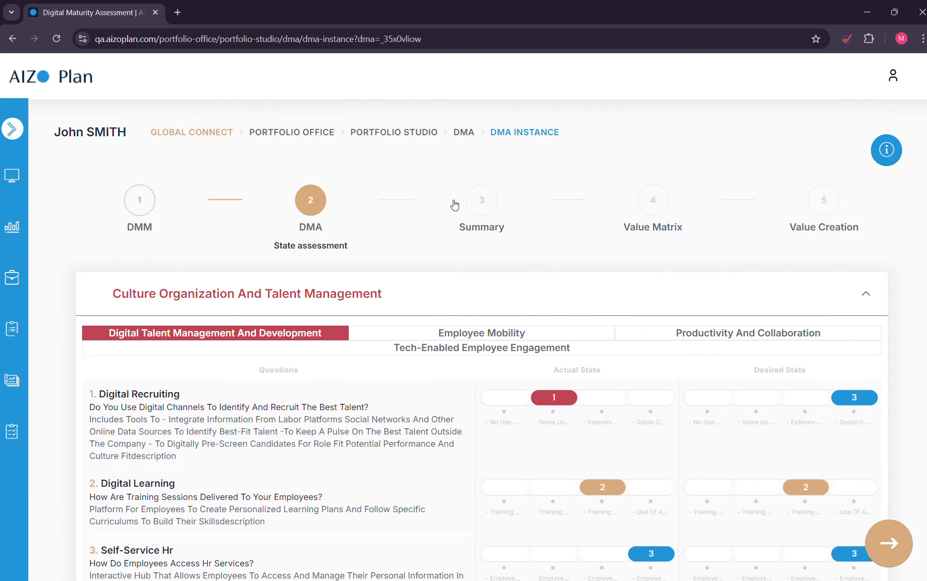
Advance to recommendation generation and select Digital Talent Acquisition Software and Predictive Analytics For Recruitment as library recommendations for Digital Recruiting.
left_click(888, 557)
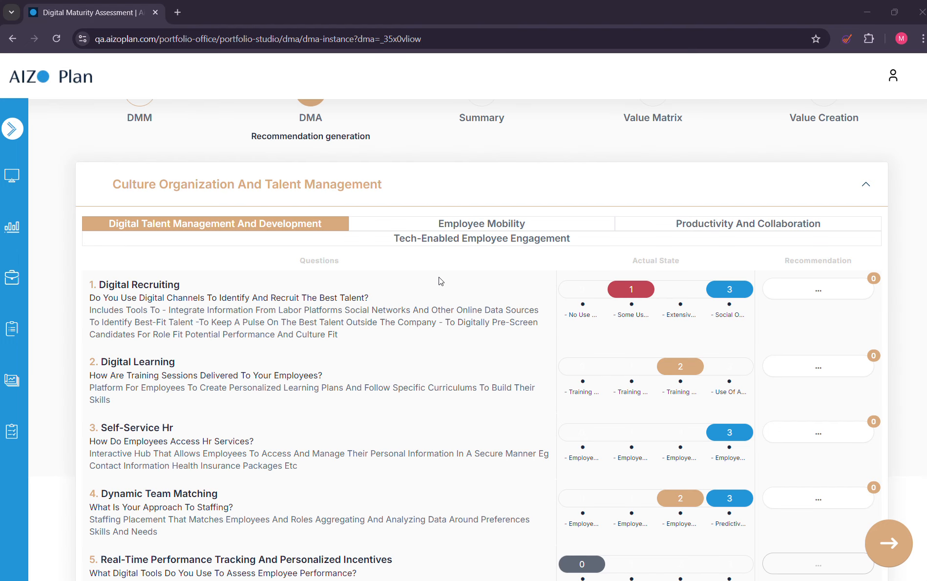
left_click(860, 290)
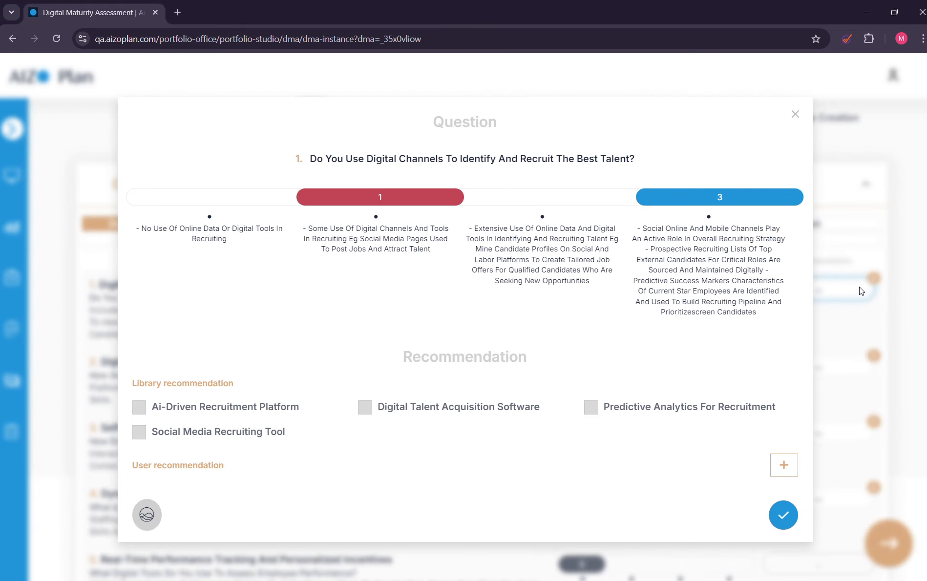
left_click(365, 410)
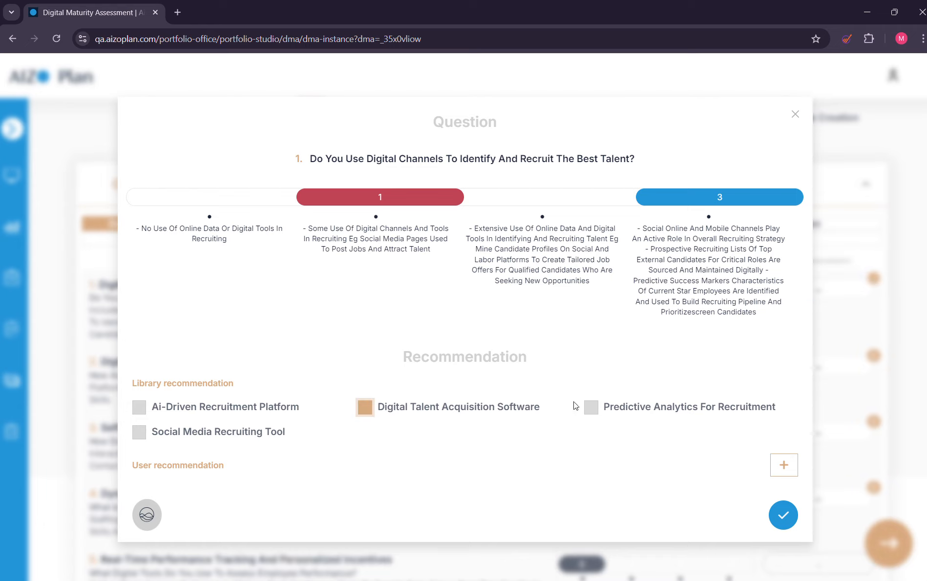
left_click(592, 406)
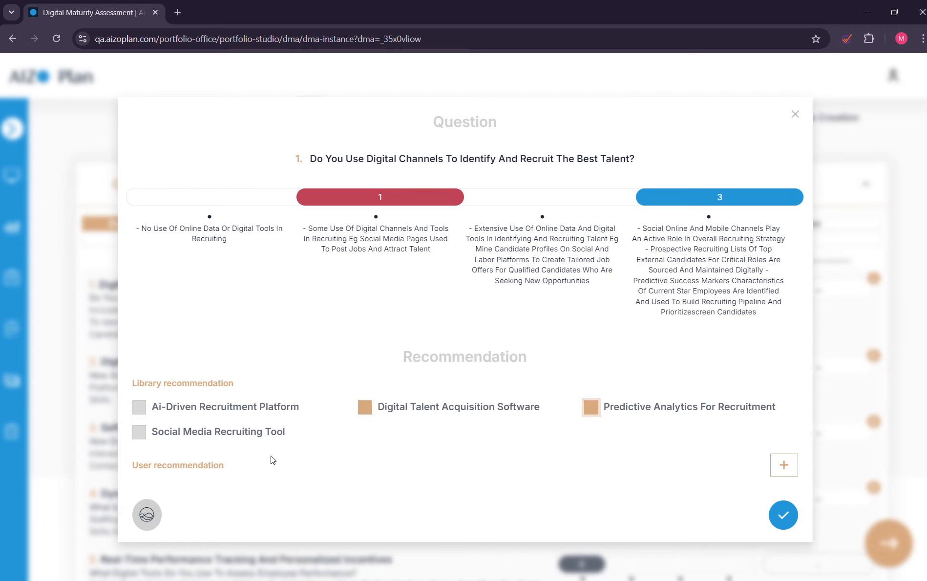
Generate user recommendations for Digital Recruiting, remove Implement Predictive Analytics For Talent Management and Use Social Media For Recruiting, and save.
left_click(784, 466)
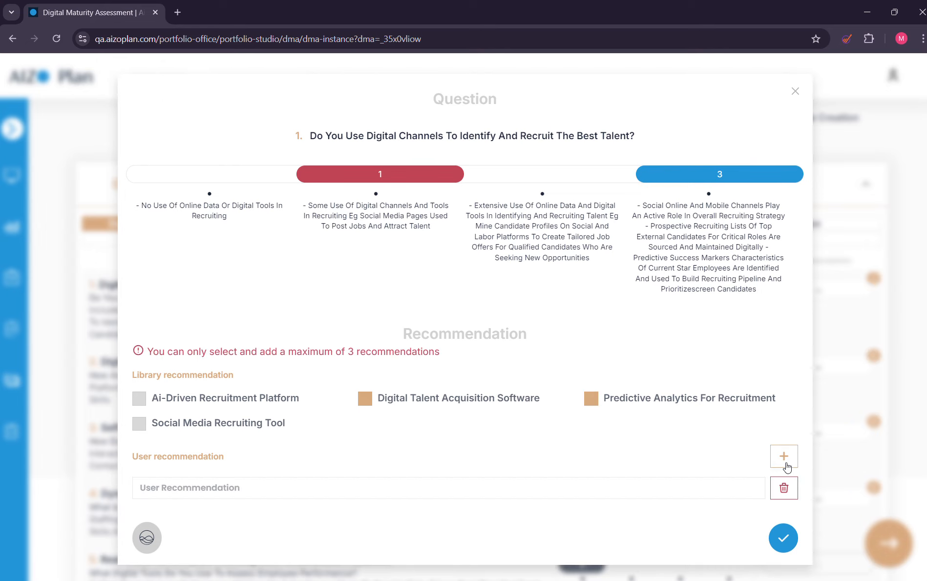
left_click(146, 543)
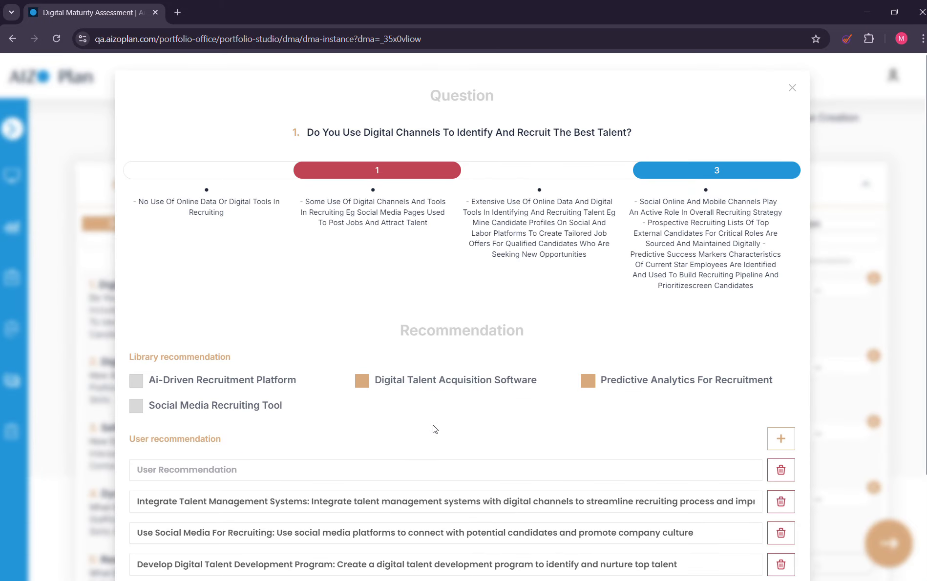
scroll(433, 429, "down", 3)
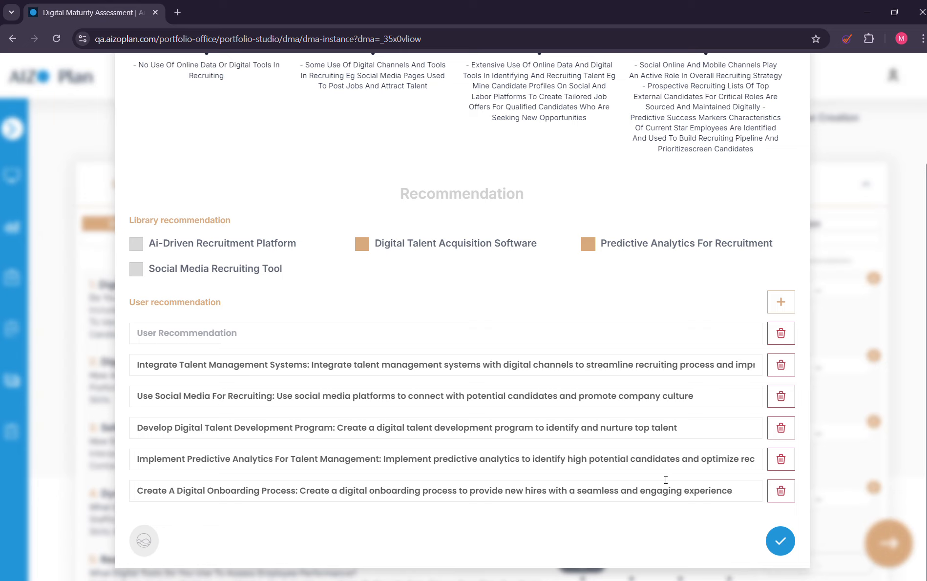
left_click(784, 462)
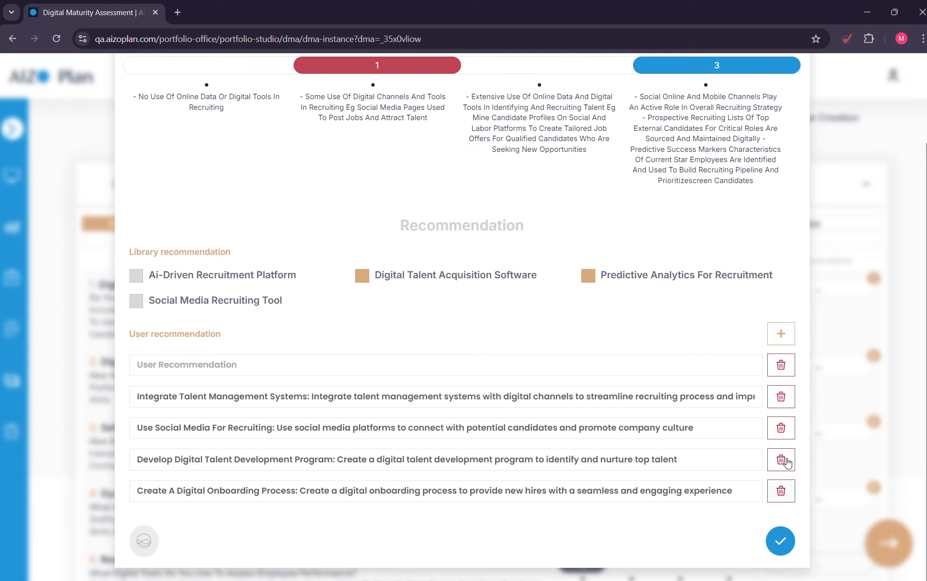
left_click(784, 430)
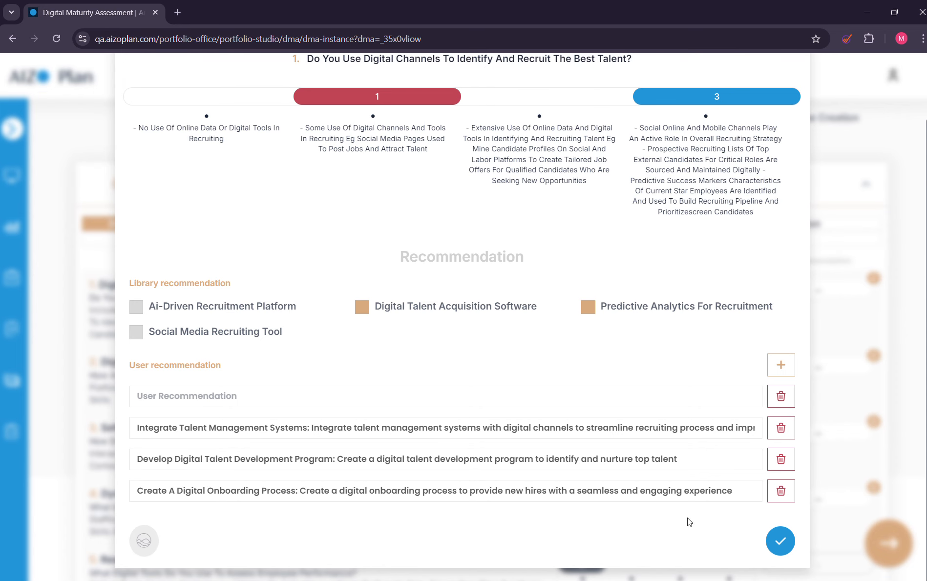
left_click(779, 541)
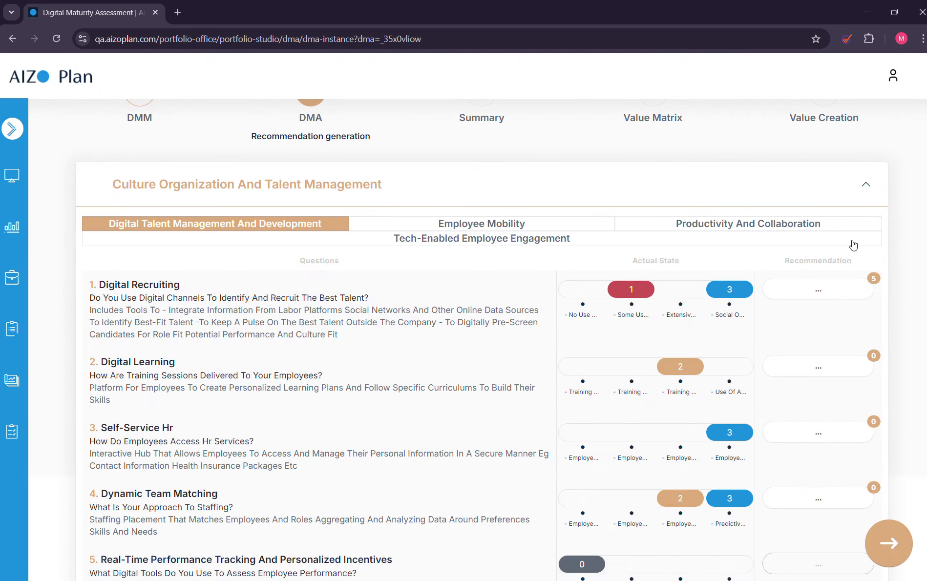
Advance from the recommendations to the Summary stage and show the details of Culture Organization And Talent Management.
scroll(522, 228, "down", 1)
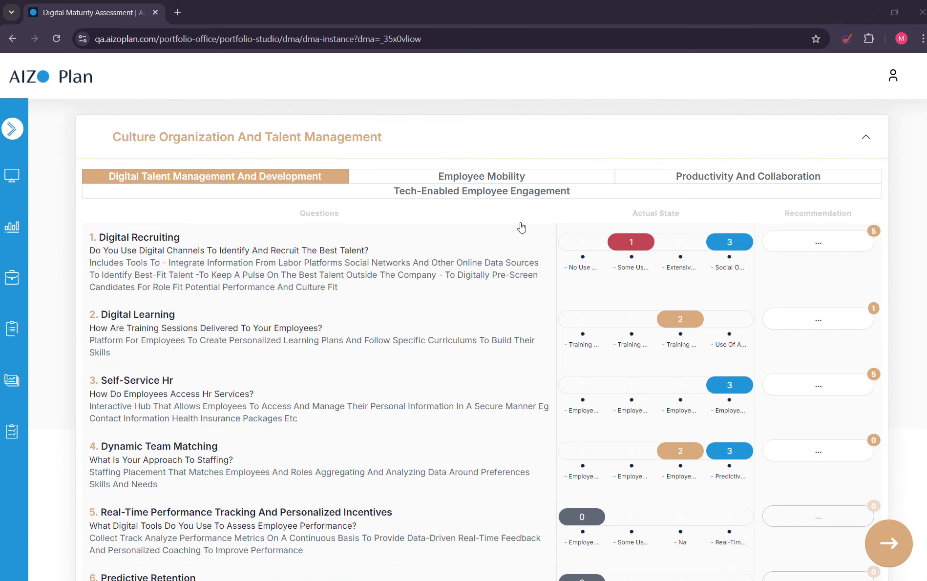
scroll(809, 418, "down", 5)
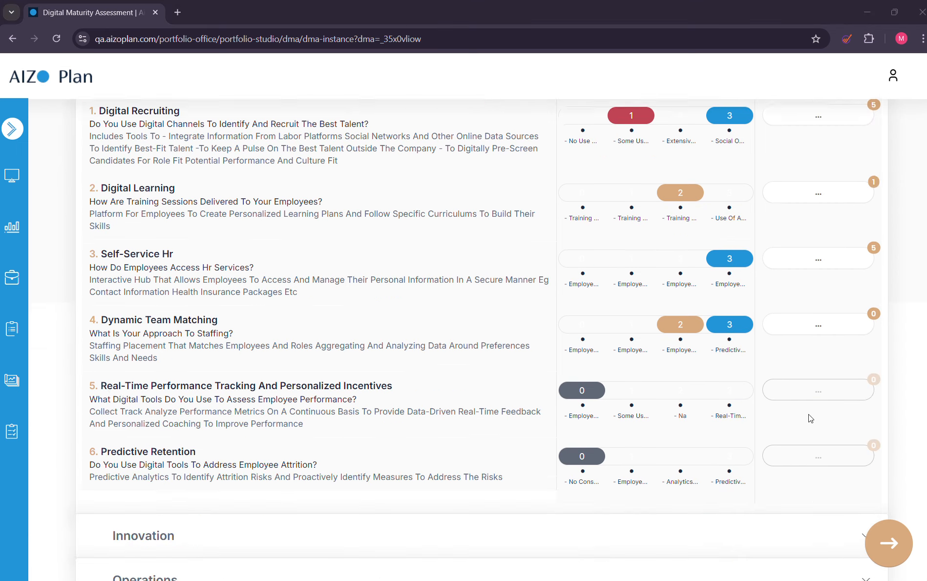
scroll(808, 414, "up", 2)
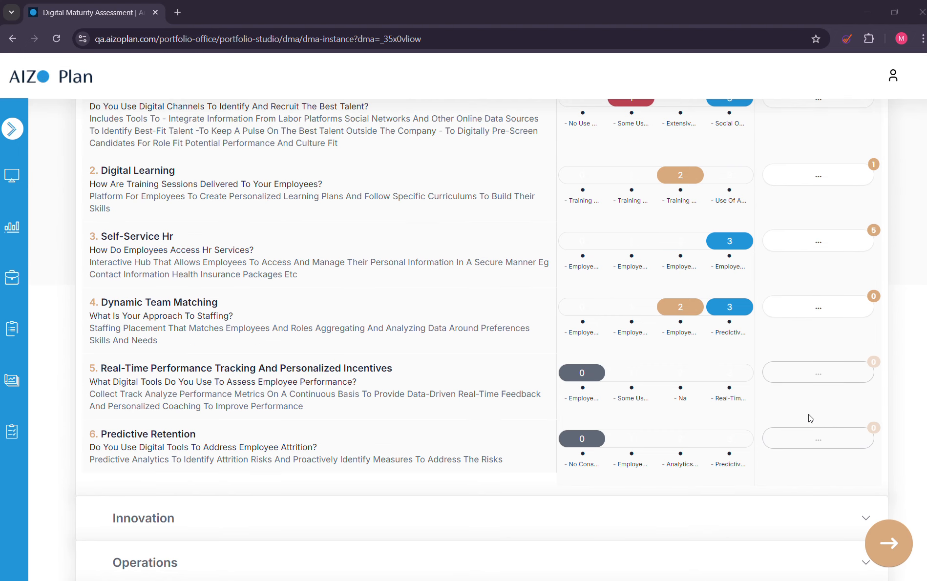
scroll(801, 416, "down", 2)
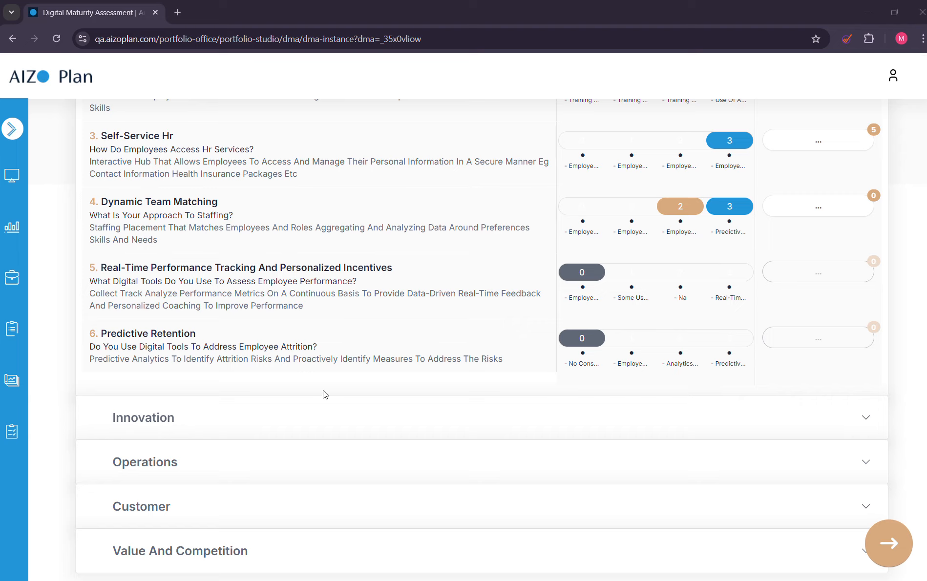
left_click(900, 547)
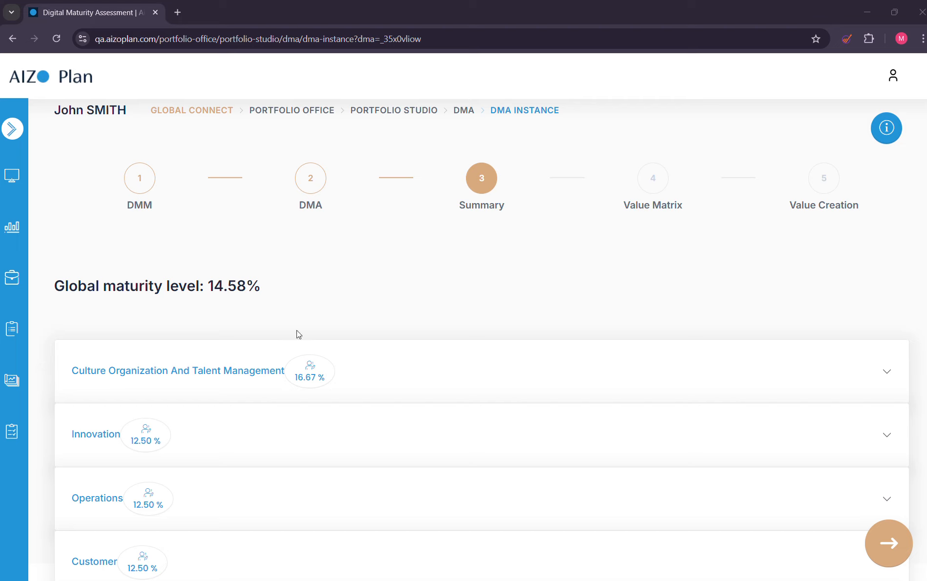
scroll(222, 344, "down", 1)
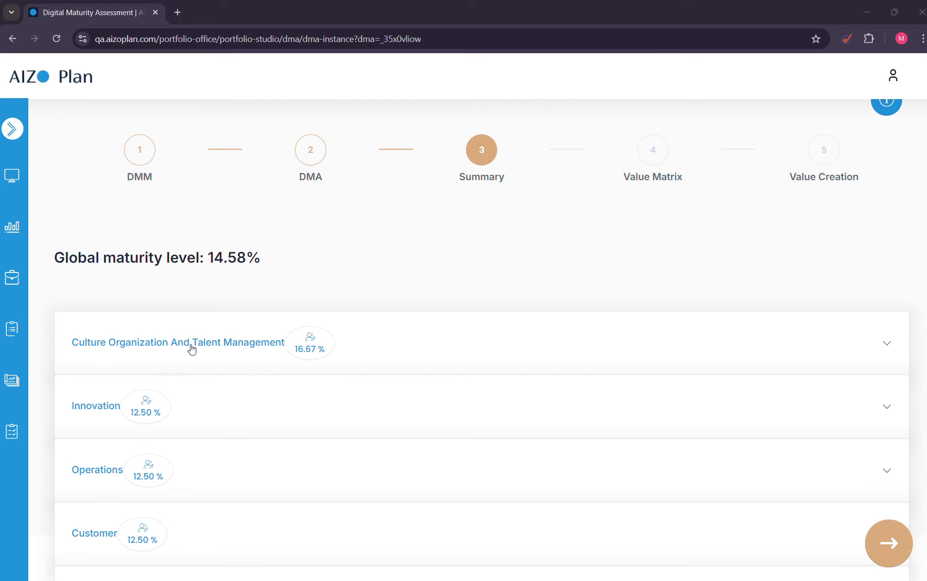
left_click(197, 348)
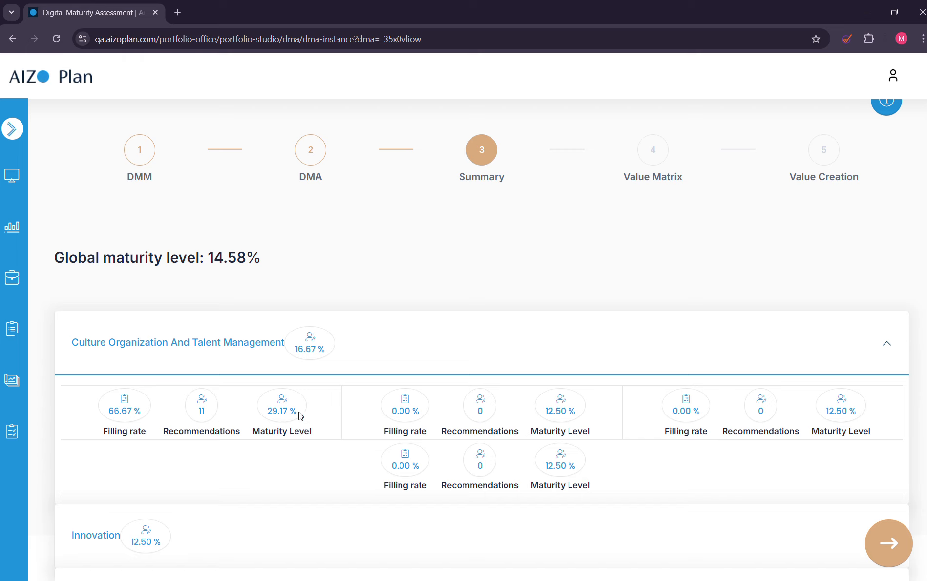
scroll(109, 485, "down", 4)
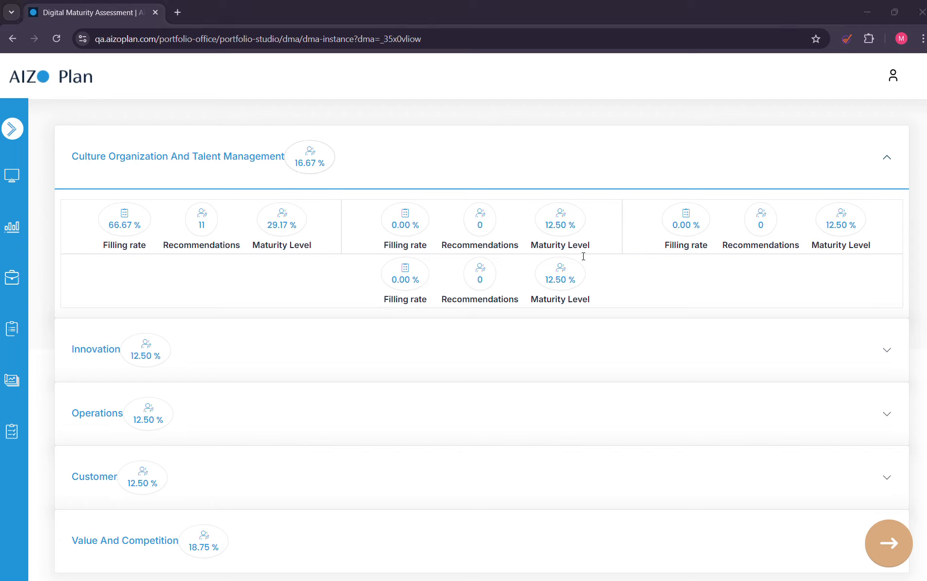
Examine the filling rate, recommendations and maturity level of the Innovation, Operations, Customer and Value And Competition dimensions.
left_click(306, 352)
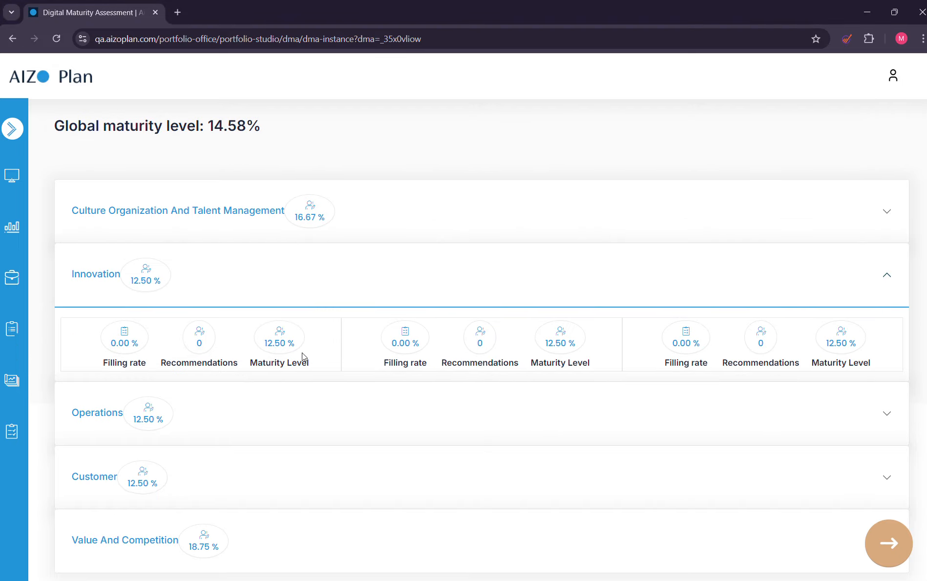
left_click(252, 405)
left_click(200, 530)
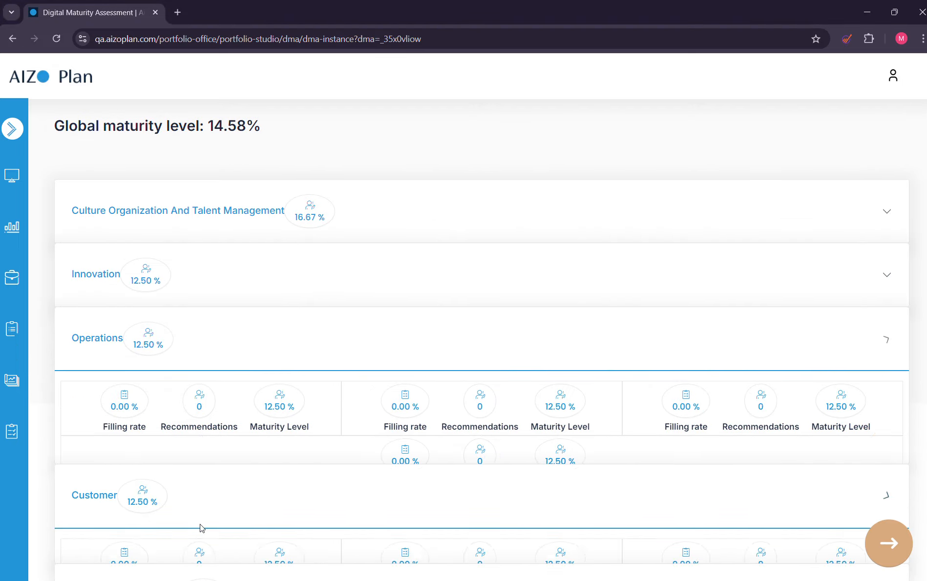
left_click(238, 551)
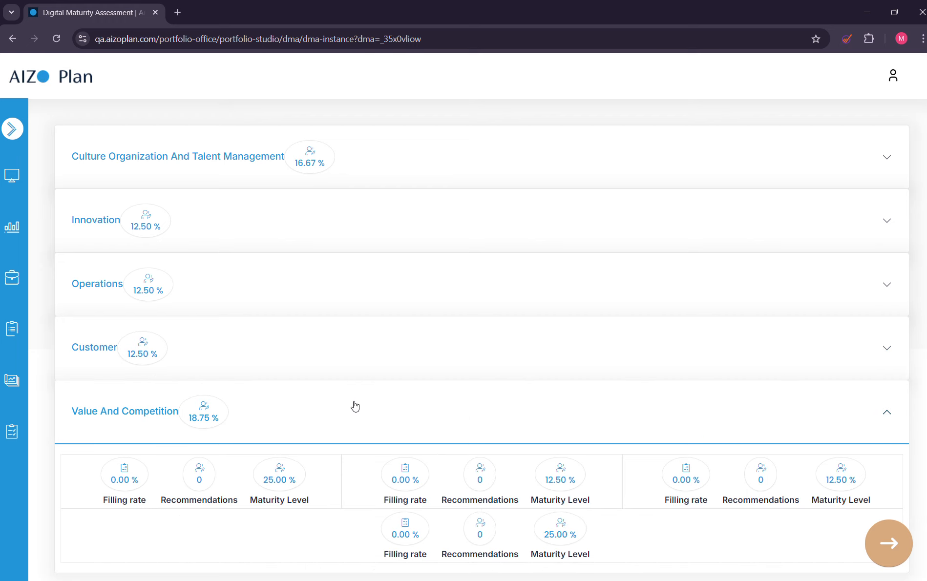
scroll(355, 406, "up", 1)
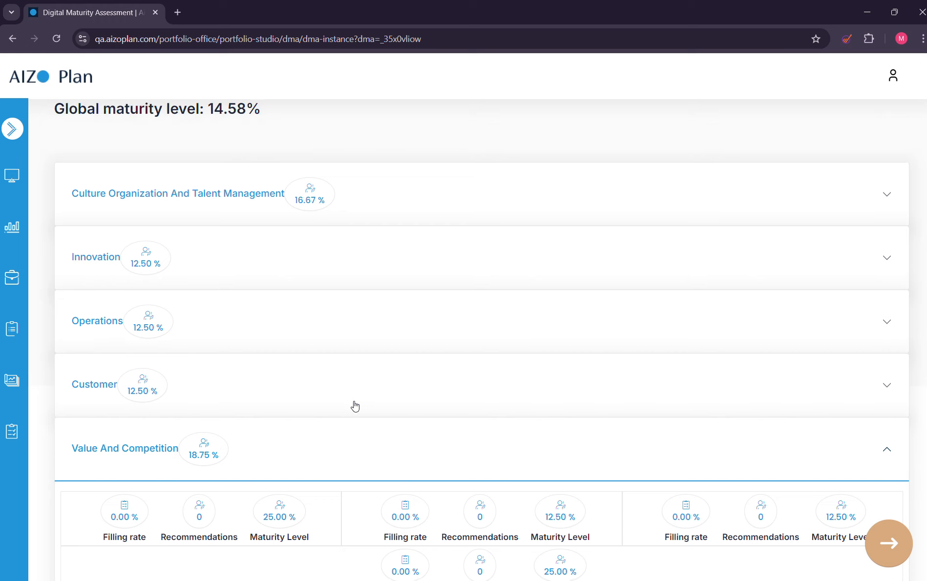
scroll(355, 407, "down", 1)
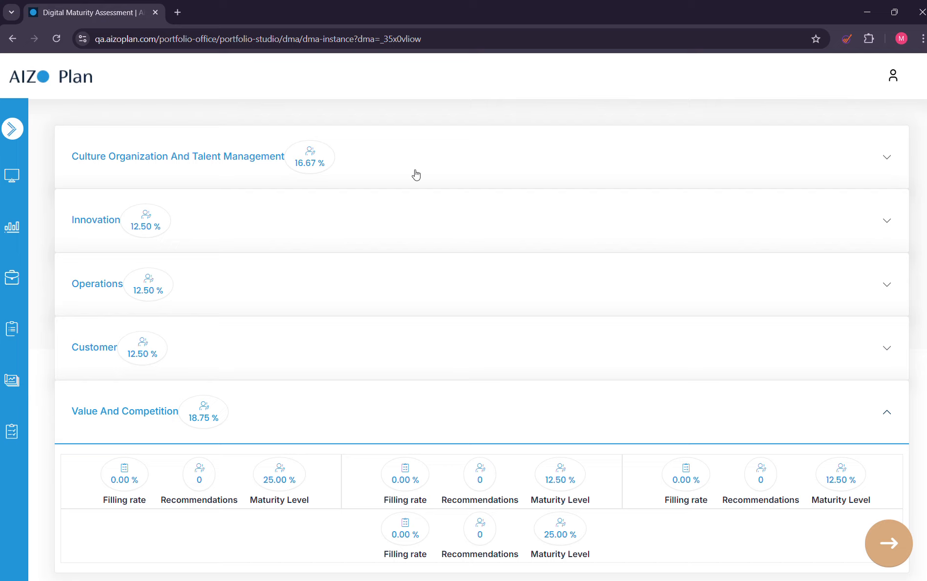
scroll(376, 299, "up", 1)
scroll(376, 299, "up", 3)
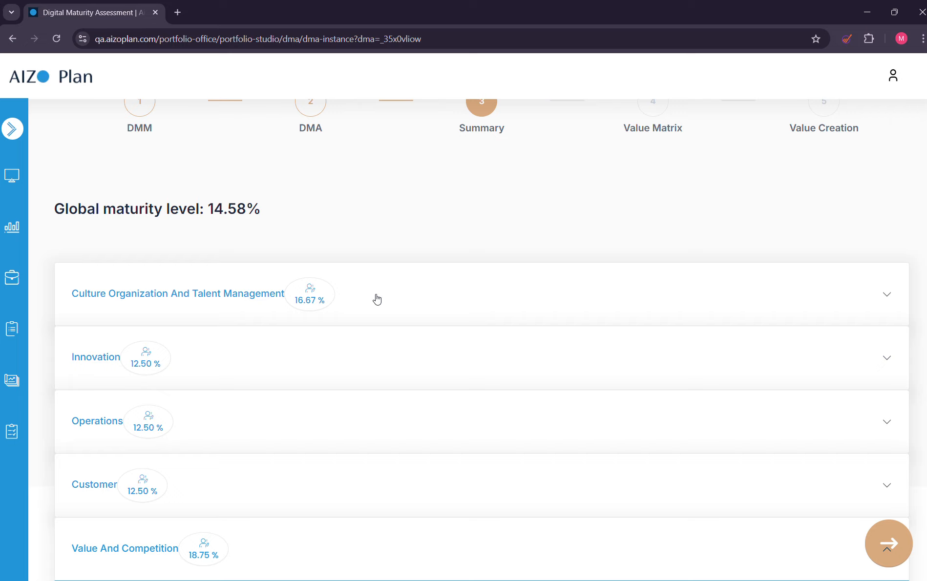
scroll(492, 306, "up", 3)
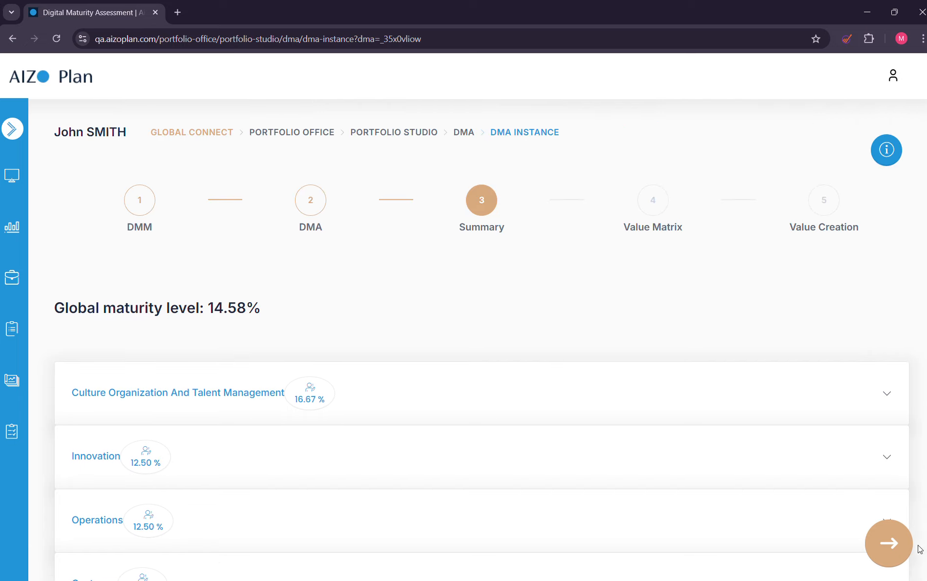
Advance to the Value Matrix and rate Digital Talent Acquisition Software with Low priority, 3/5 - Medium impact and 3/5 - Medium Complexity.
left_click(898, 543)
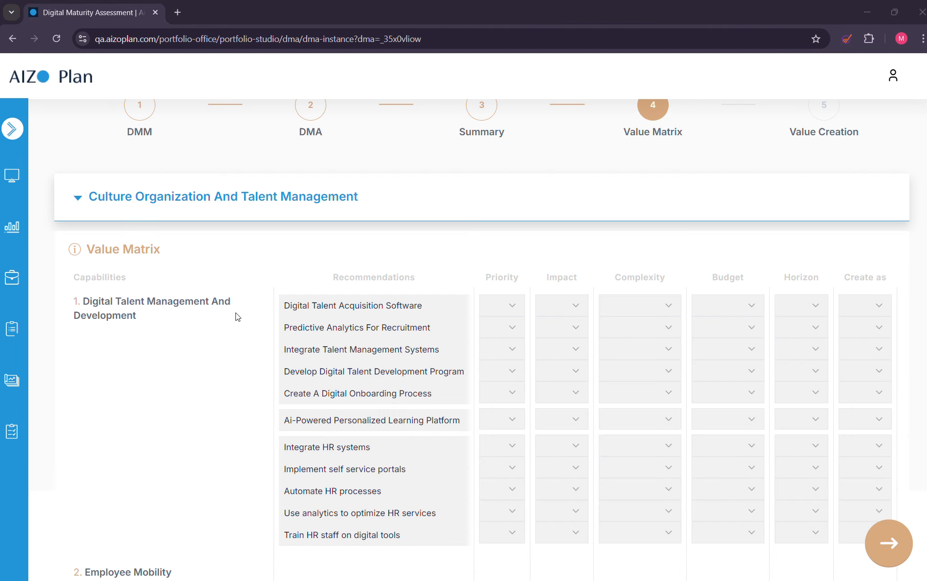
scroll(120, 378, "down", 1)
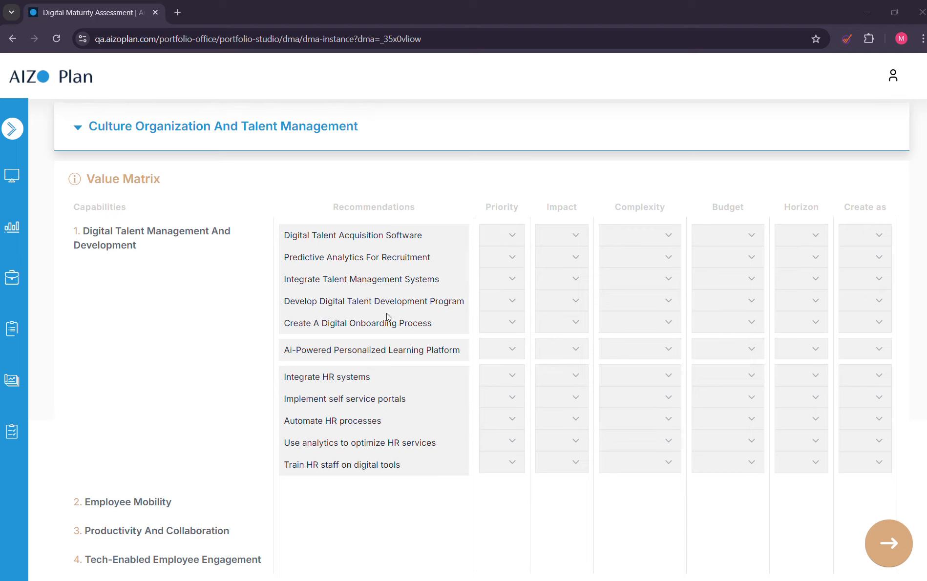
scroll(393, 316, "up", 1)
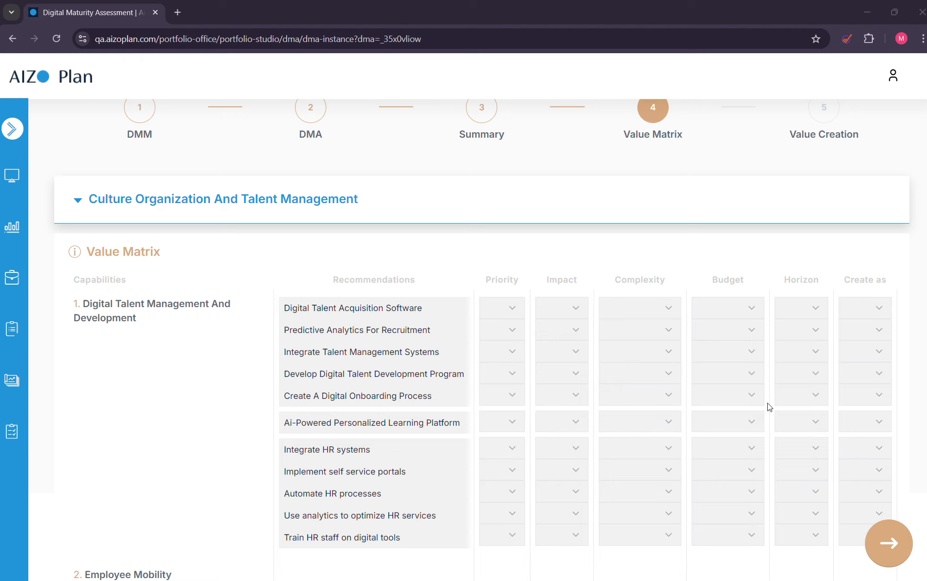
left_click(507, 309)
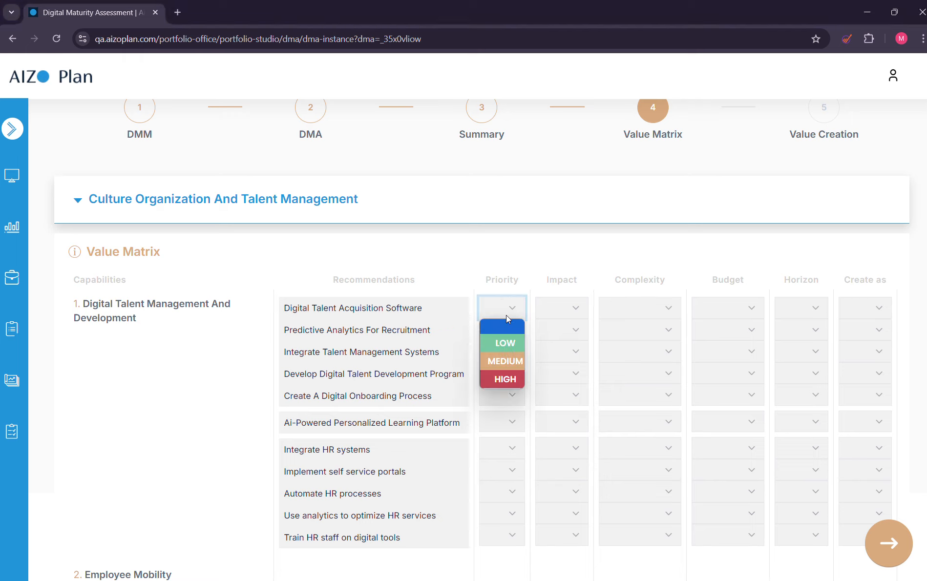
left_click(500, 347)
left_click(554, 317)
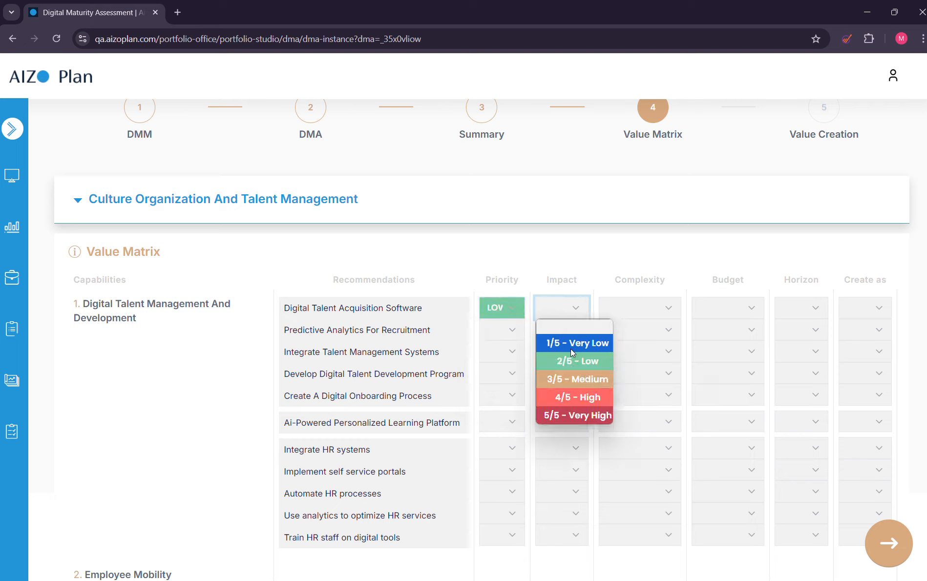
left_click(572, 379)
left_click(645, 311)
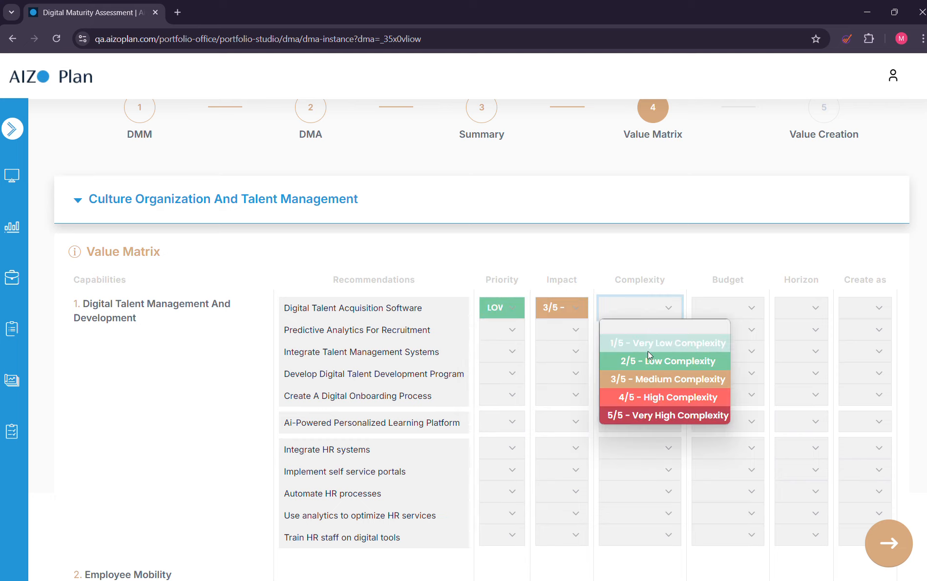
left_click(645, 385)
Set Digital Talent Acquisition Software's budget to L - Large ($2 M - $10 M), its horizon to M6-FY-2024 and its creation type to Portfolio.
left_click(741, 307)
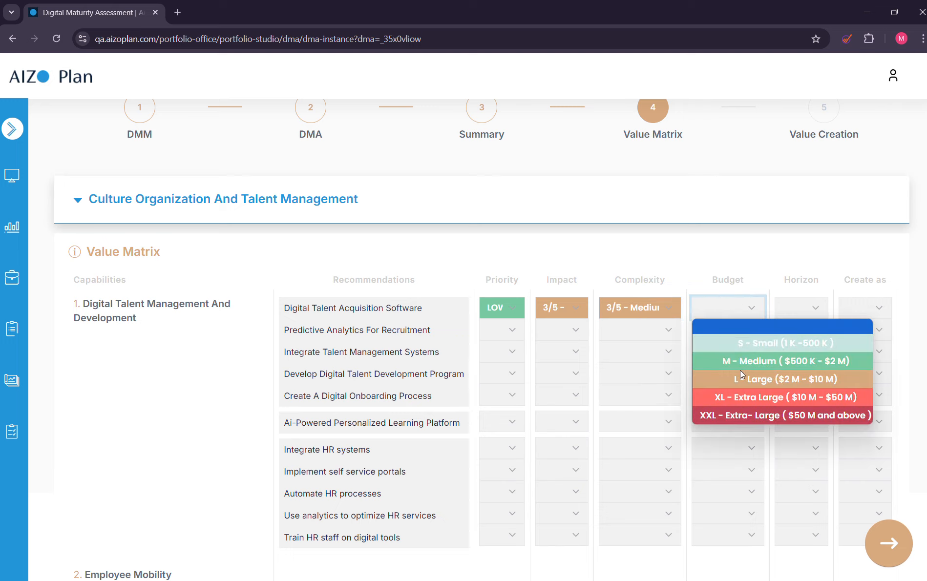
left_click(740, 378)
left_click(811, 309)
scroll(801, 238, "down", 1)
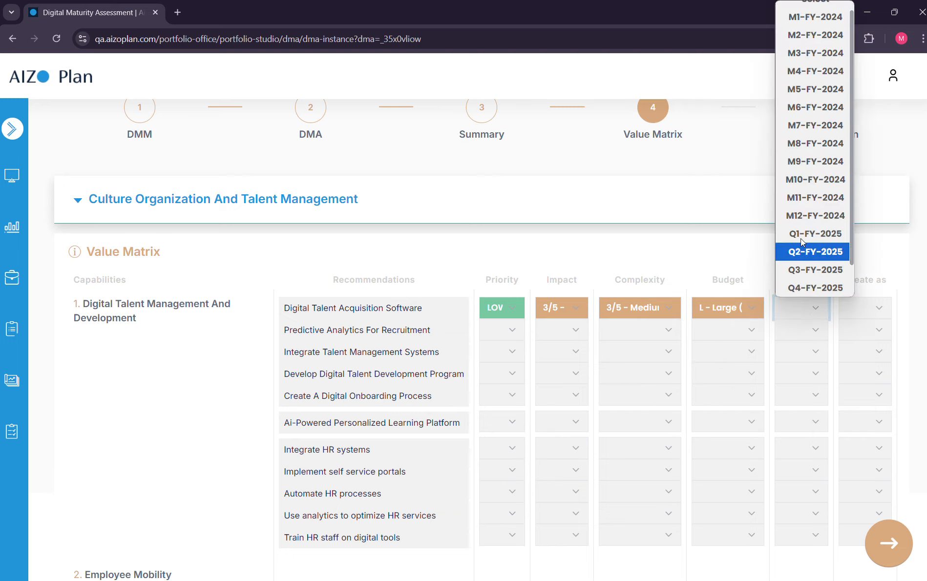
left_click(798, 115)
left_click(876, 309)
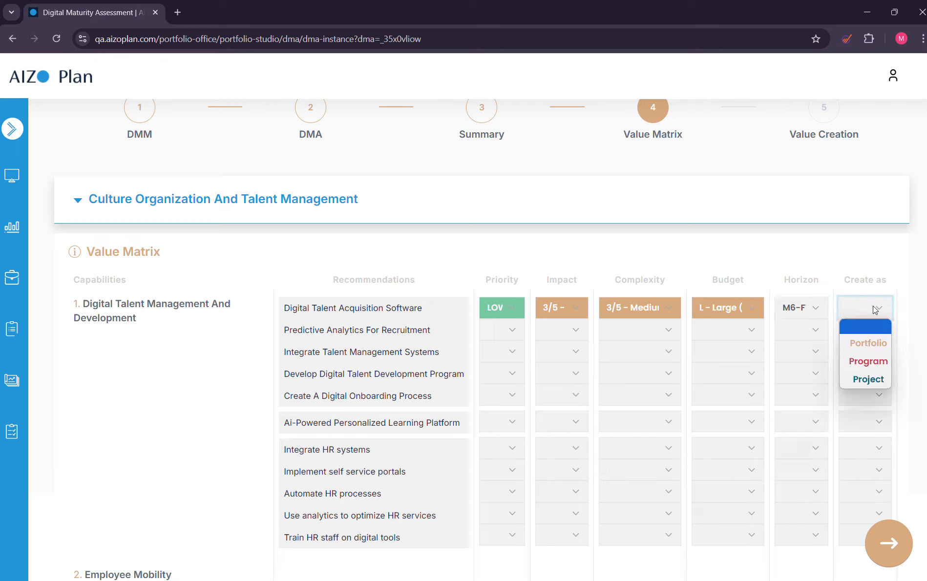
left_click(867, 349)
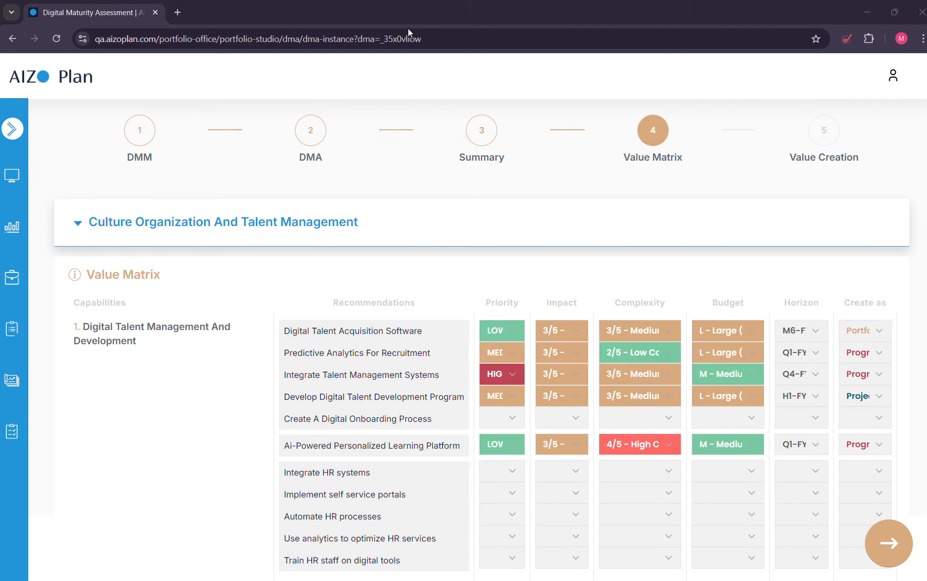
Advance to Value Creation and select Digital Talent Acquisition Software, Predictive Analytics For Recruitment and Develop Digital Talent Development Program, without archiving the DMA.
left_click(888, 540)
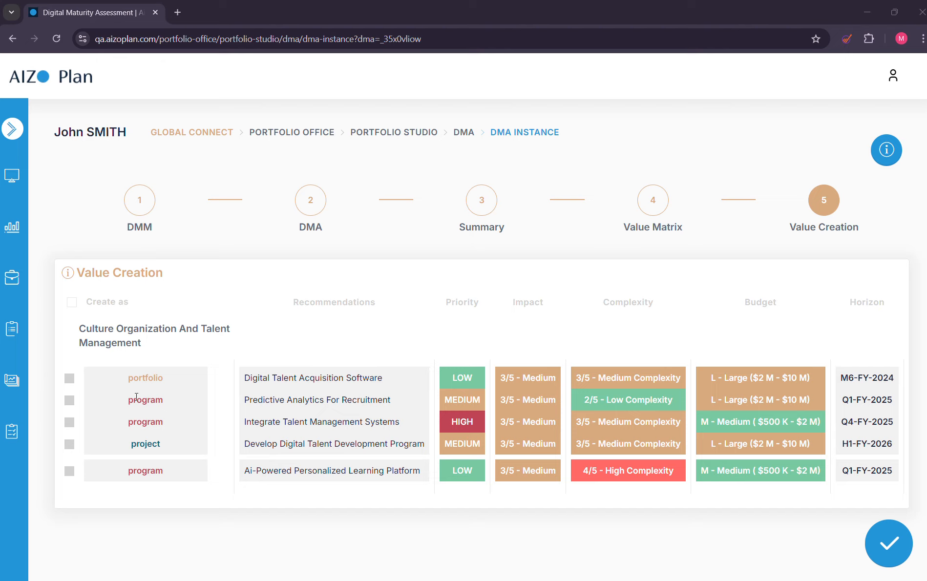
left_click(68, 380)
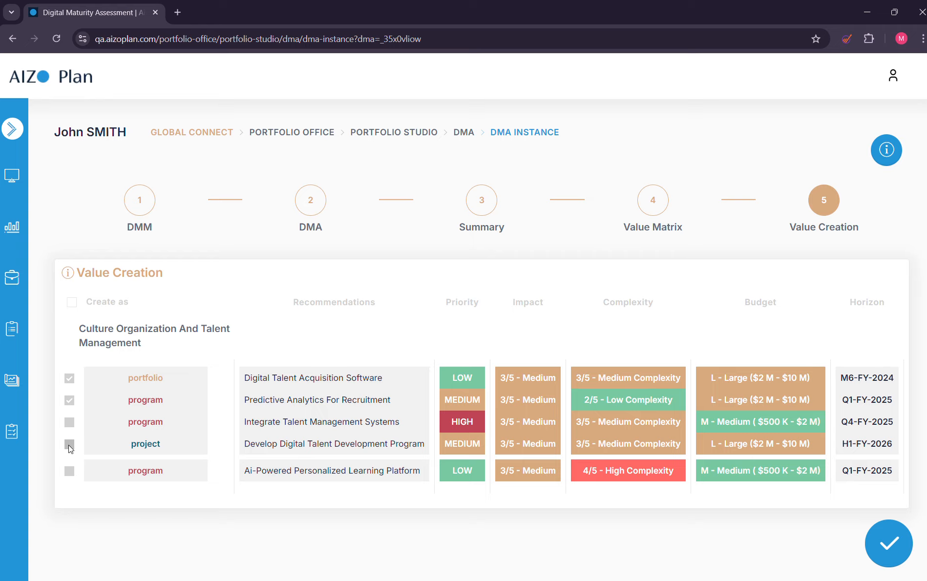
left_click(881, 548)
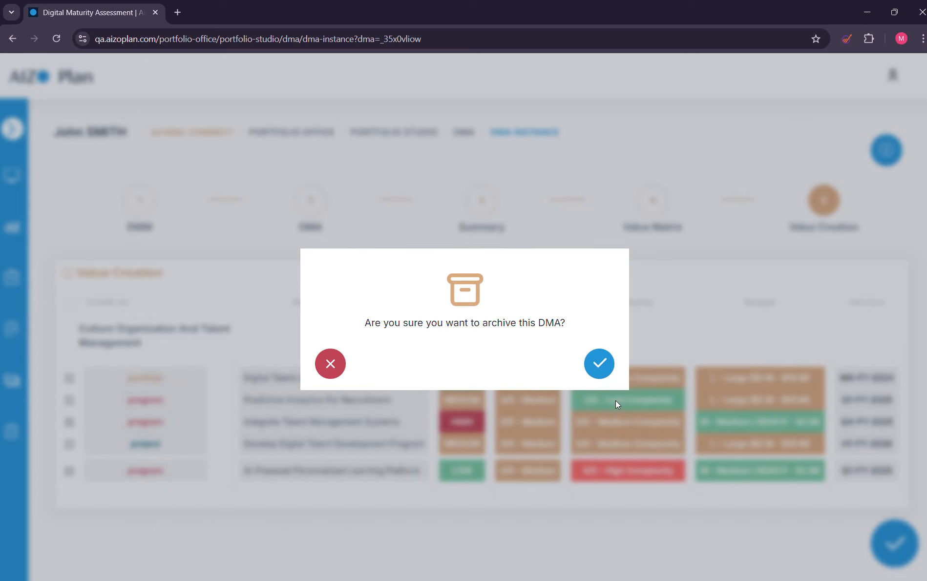
left_click(330, 363)
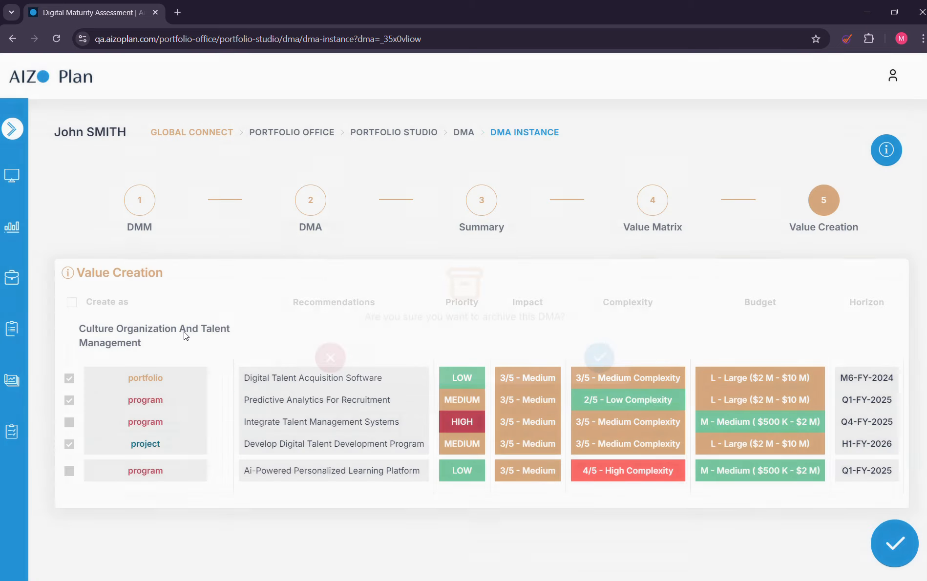
Select all Value Creation recommendations for creation, submit them and confirm archiving the DMA.
left_click(72, 303)
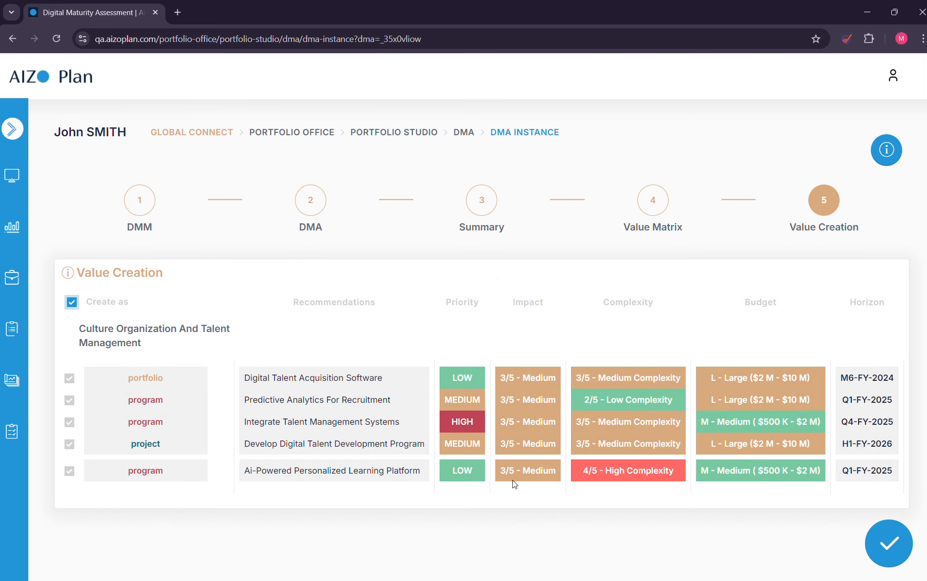
left_click(879, 536)
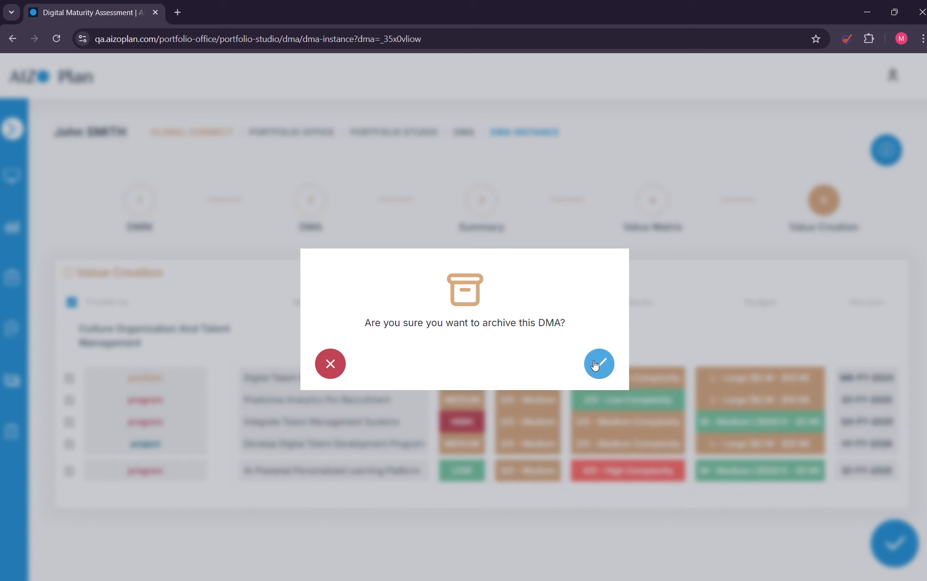
left_click(597, 365)
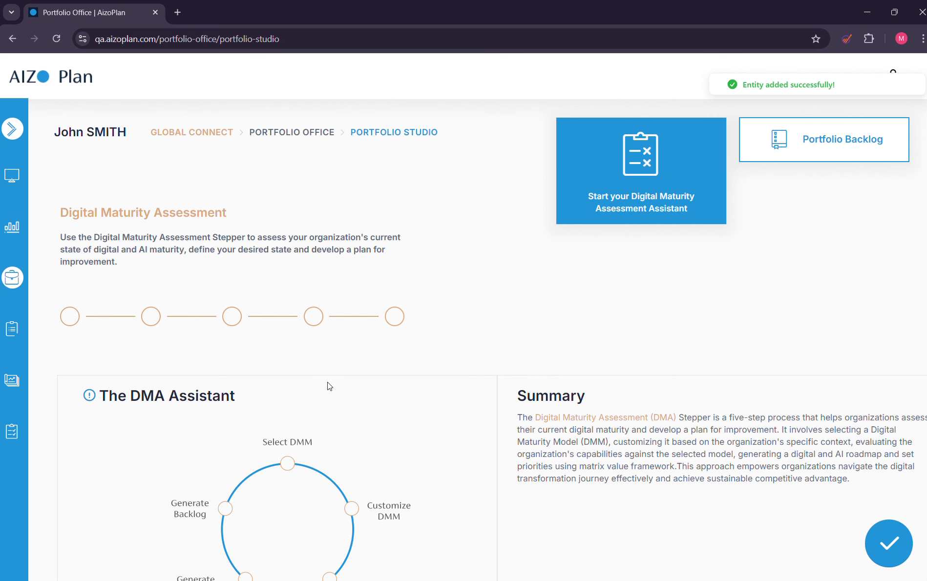
left_click(405, 23)
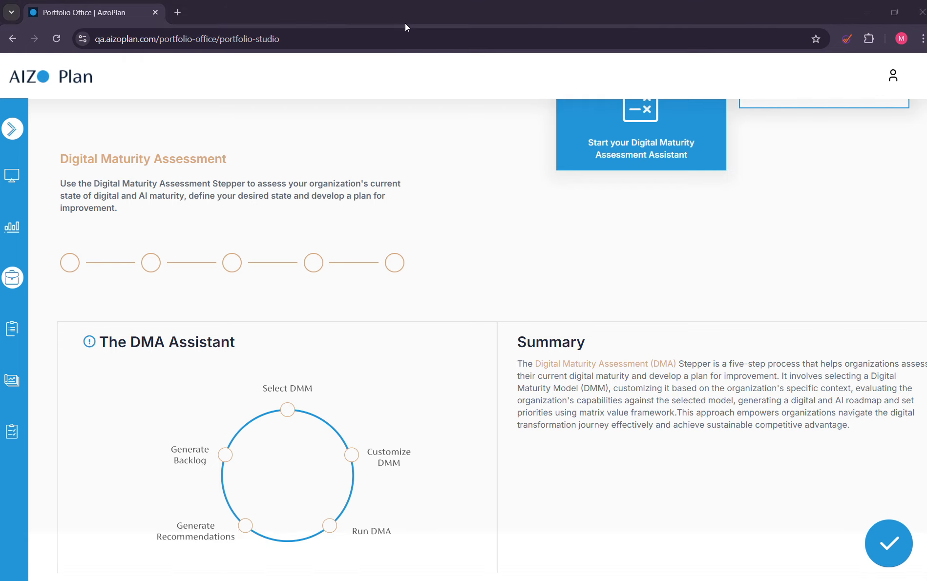